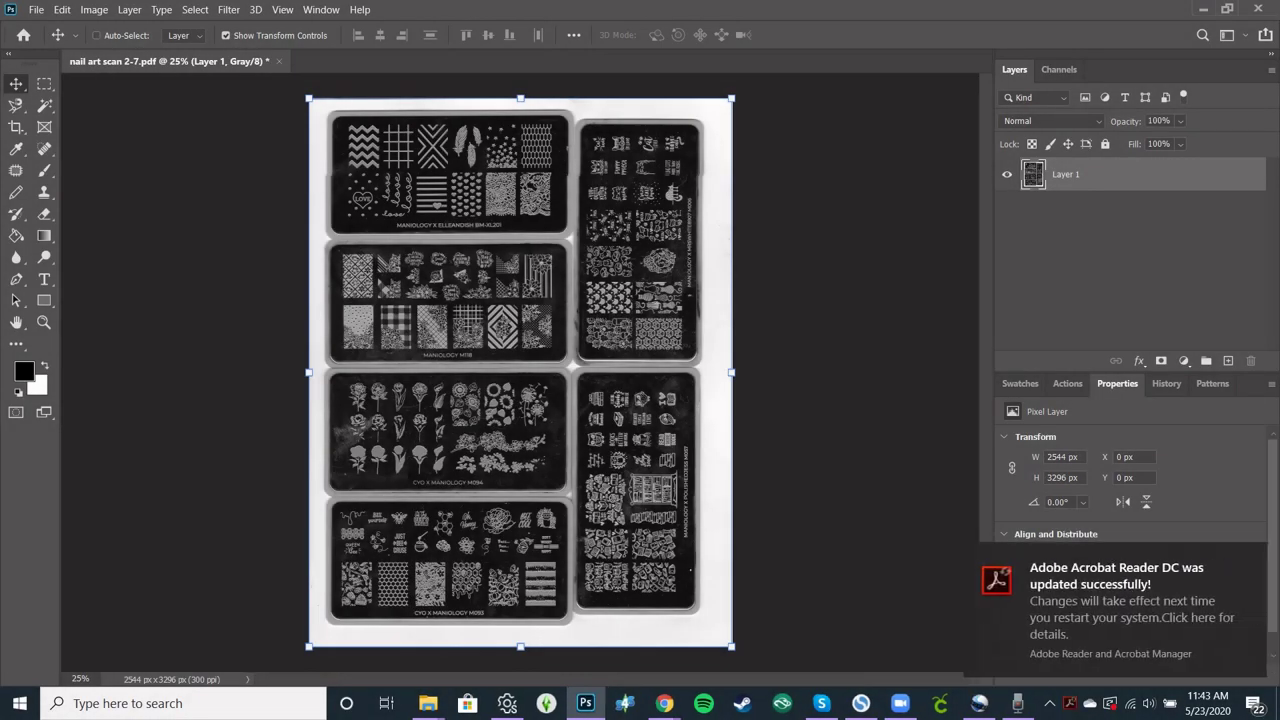
Step: Invert the tones of the scanned nail plate layer, Layer 1
{"action": "left_click", "coordinate": [1250, 556]}
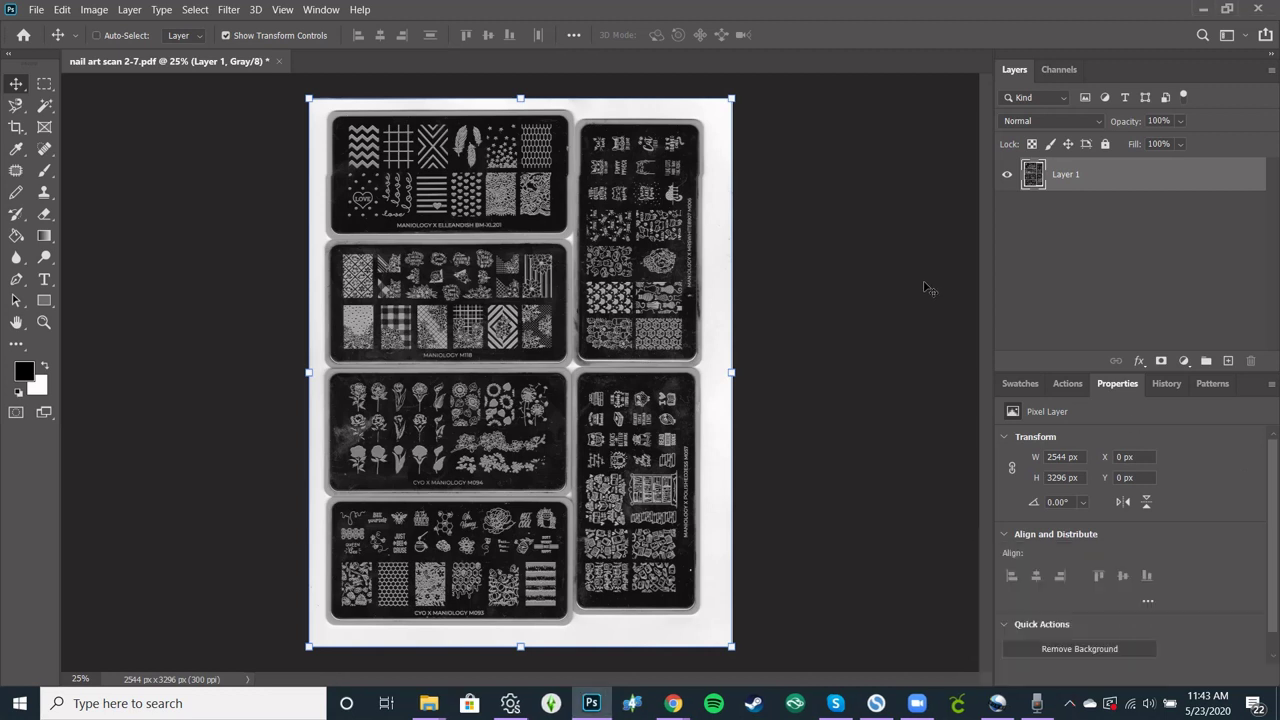
{"action": "key", "text": "ctrl+i"}
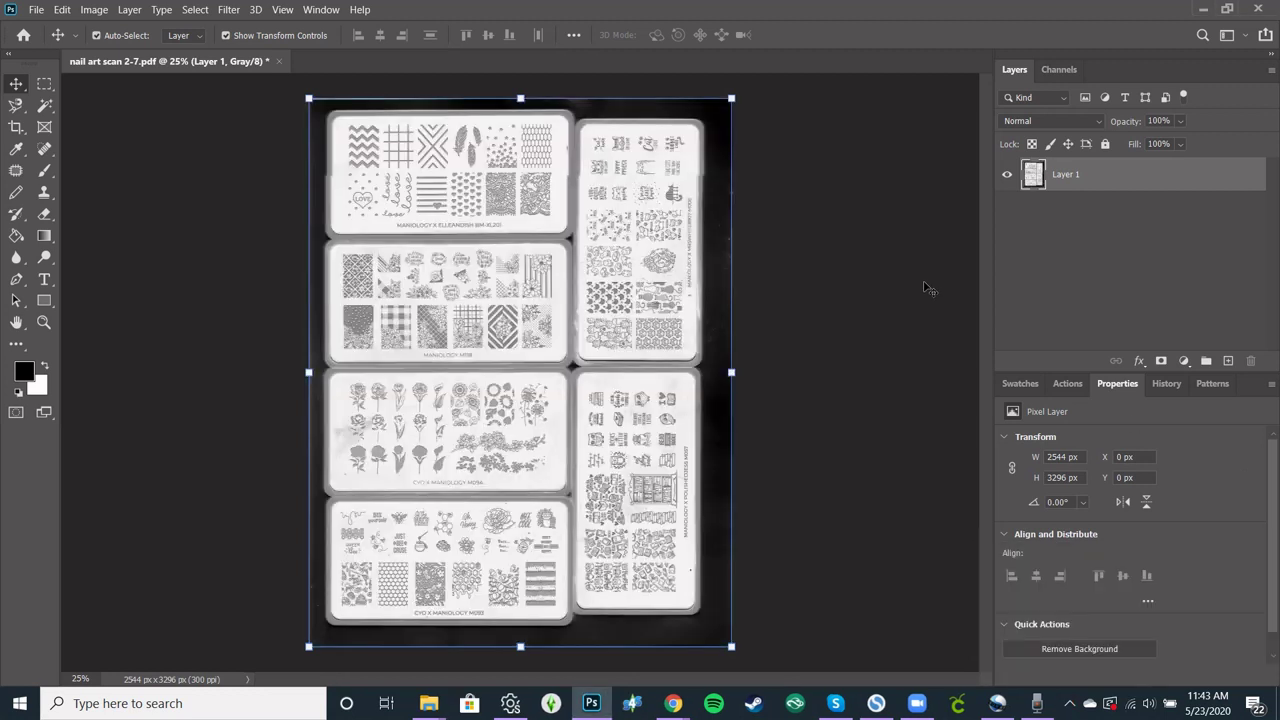
Step: Add a Brightness/Contrast adjustment layer above the scan with contrast 100 and brightness -84
{"action": "left_click", "coordinate": [129, 9]}
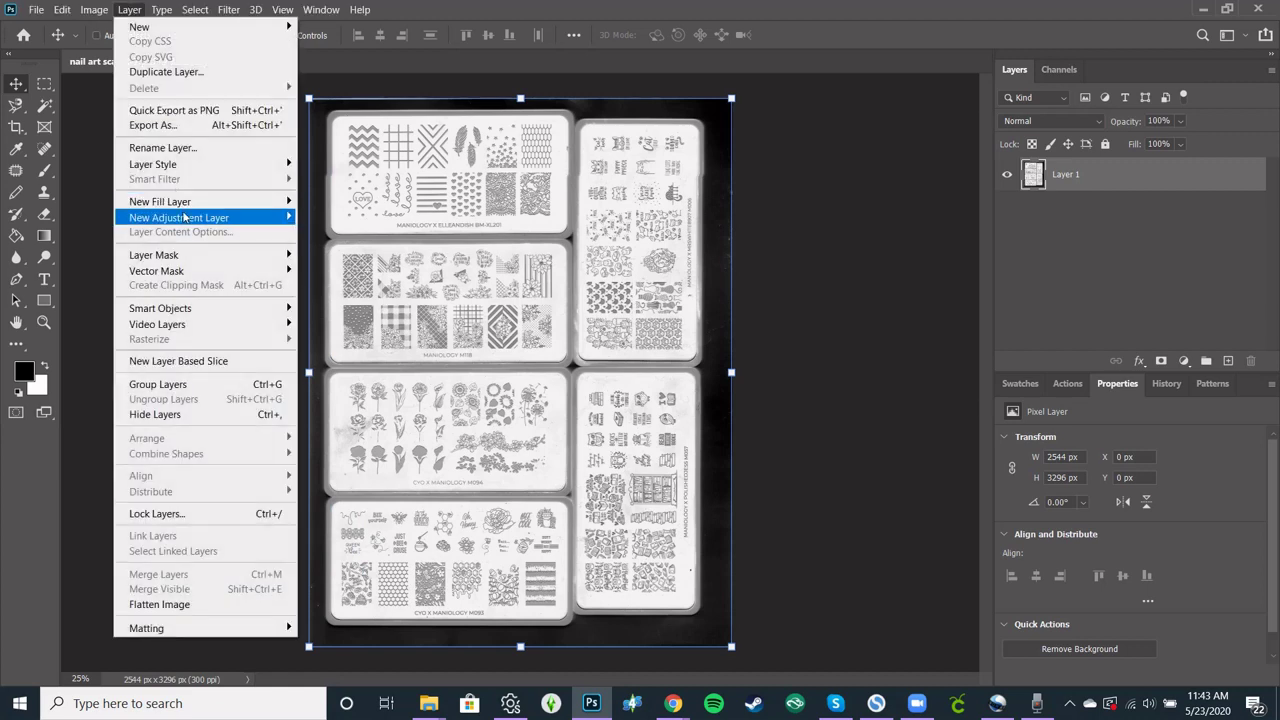
{"action": "mouse_move", "coordinate": [194, 225]}
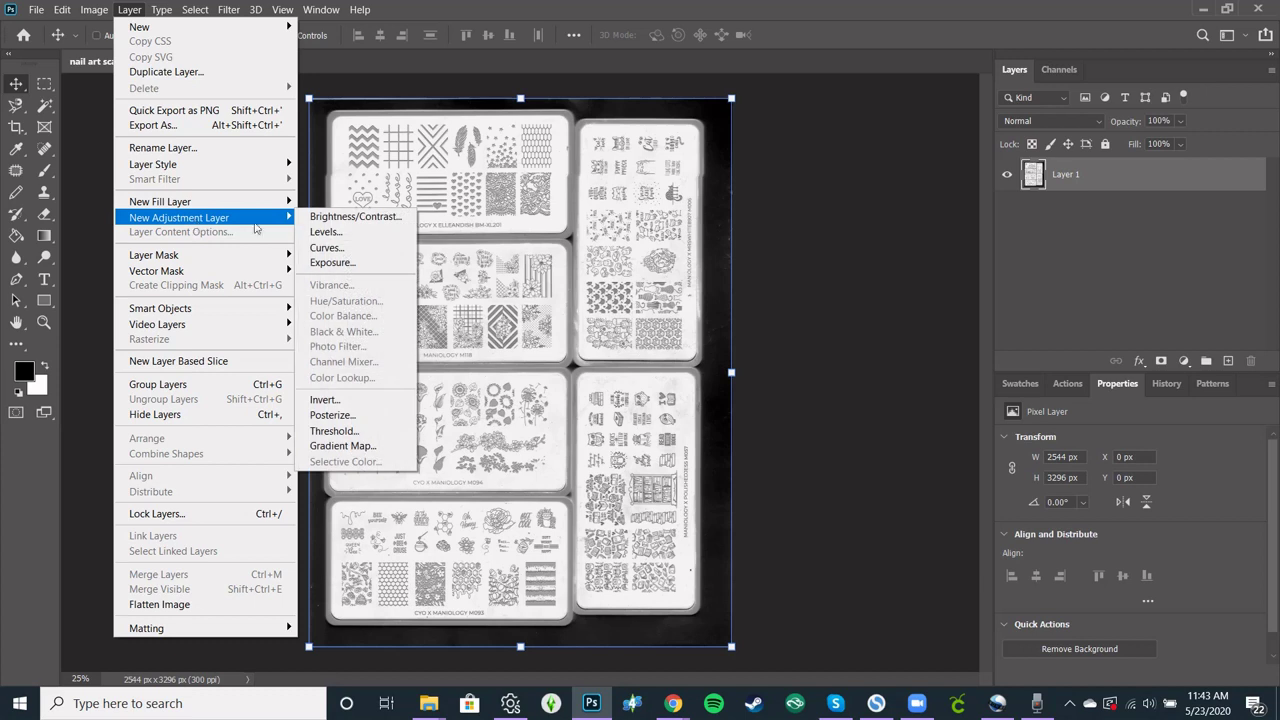
{"action": "left_click", "coordinate": [306, 217]}
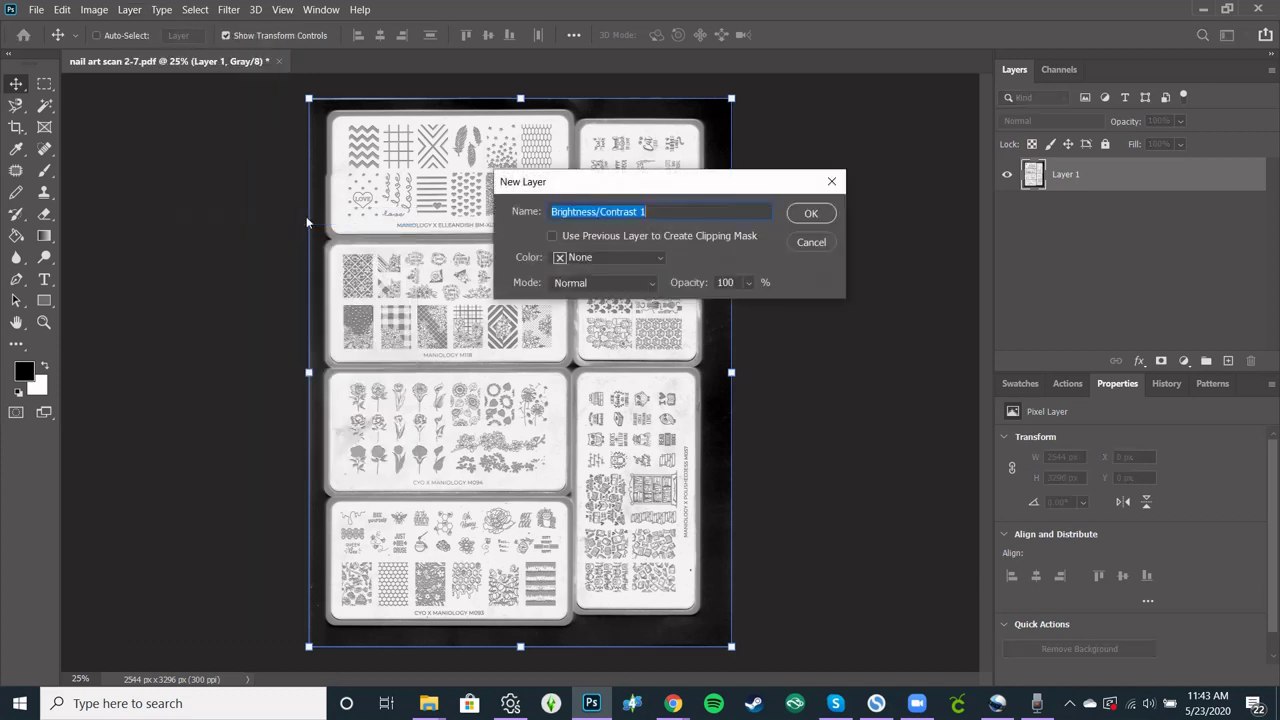
{"action": "left_click", "coordinate": [829, 213]}
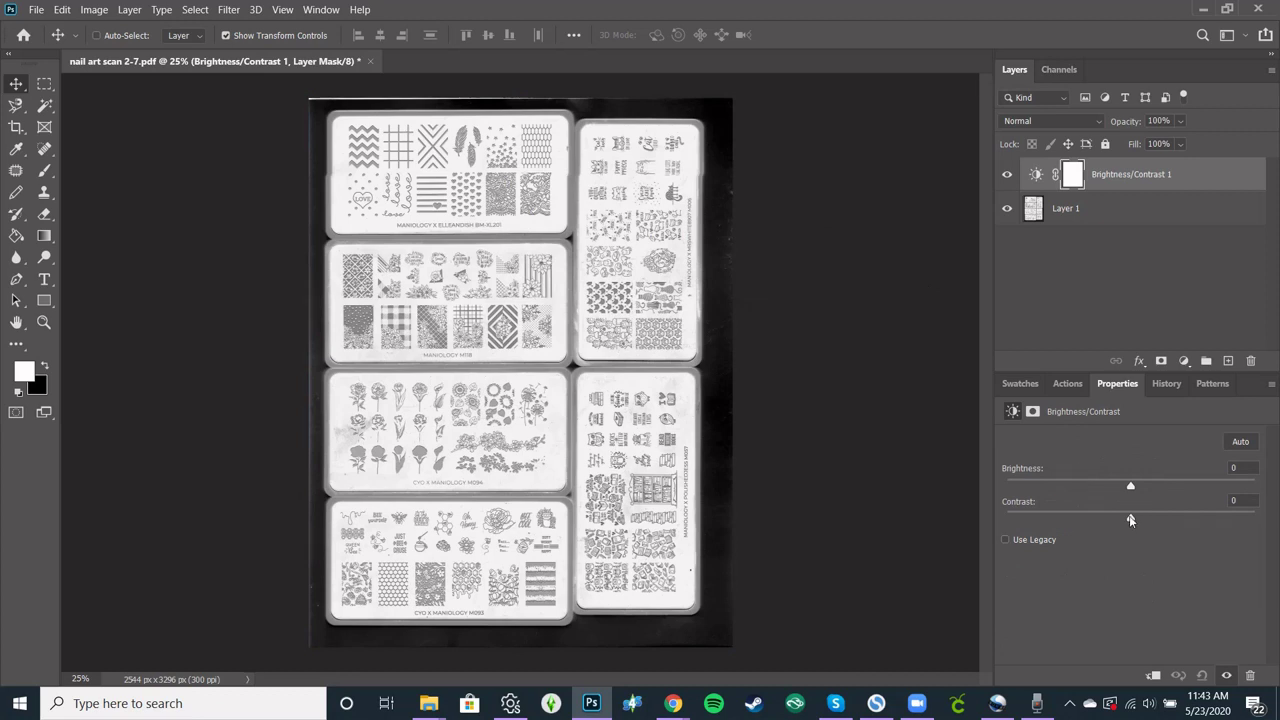
{"action": "left_click_drag", "start_coordinate": [1131, 518], "coordinate": [1254, 518]}
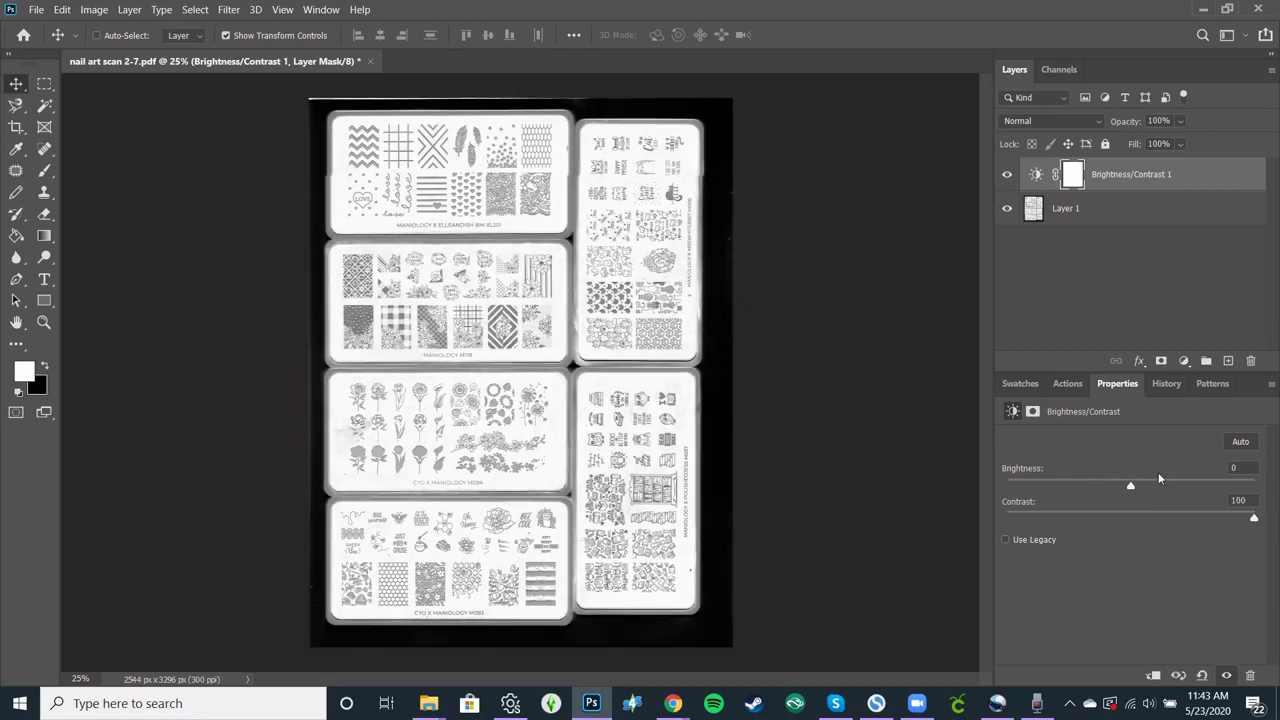
{"action": "left_click_drag", "start_coordinate": [1129, 488], "coordinate": [1060, 489]}
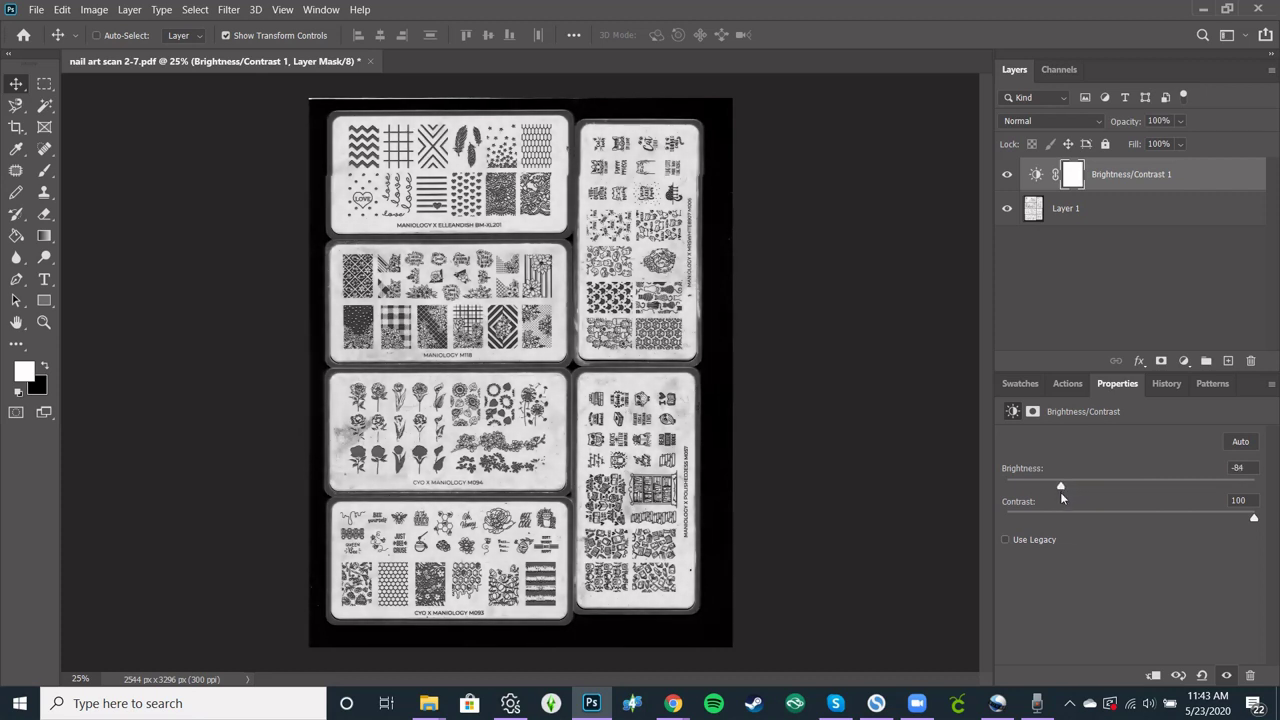
Step: Add a Posterize adjustment layer on top and reduce it to 2 levels
{"action": "left_click", "coordinate": [130, 9]}
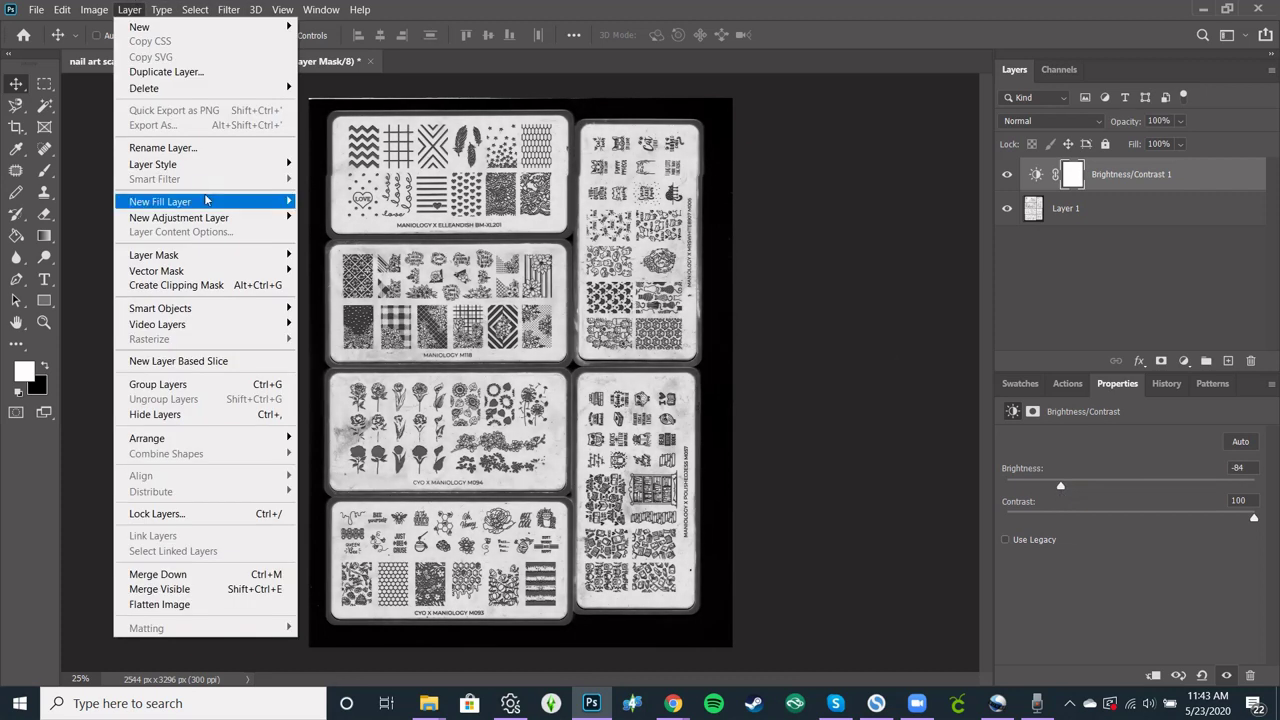
{"action": "mouse_move", "coordinate": [212, 223]}
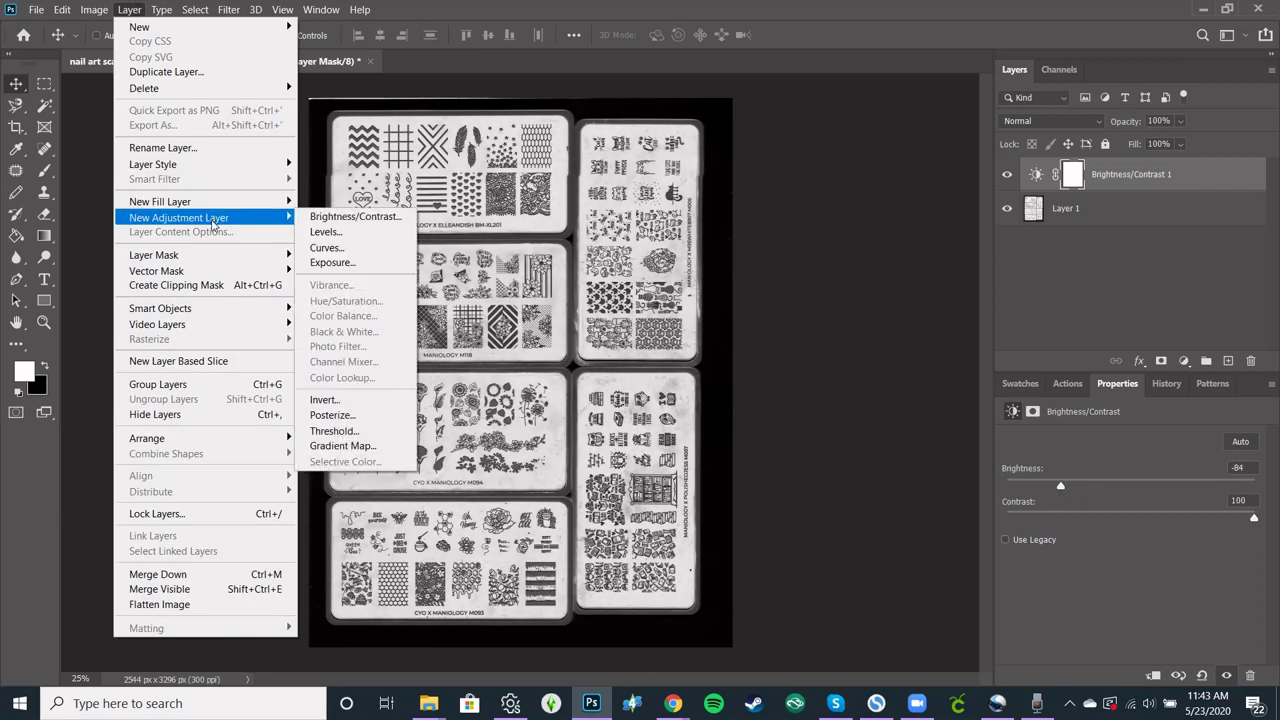
{"action": "left_click", "coordinate": [358, 418]}
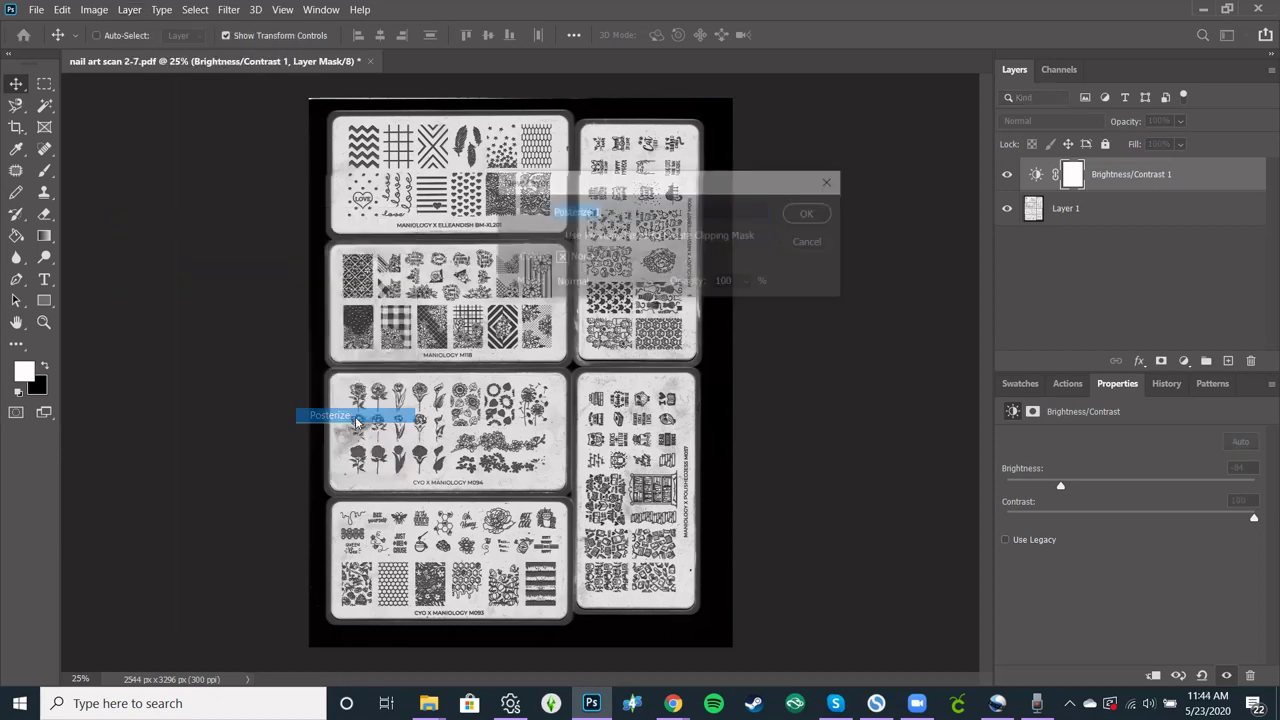
{"action": "left_click", "coordinate": [803, 216]}
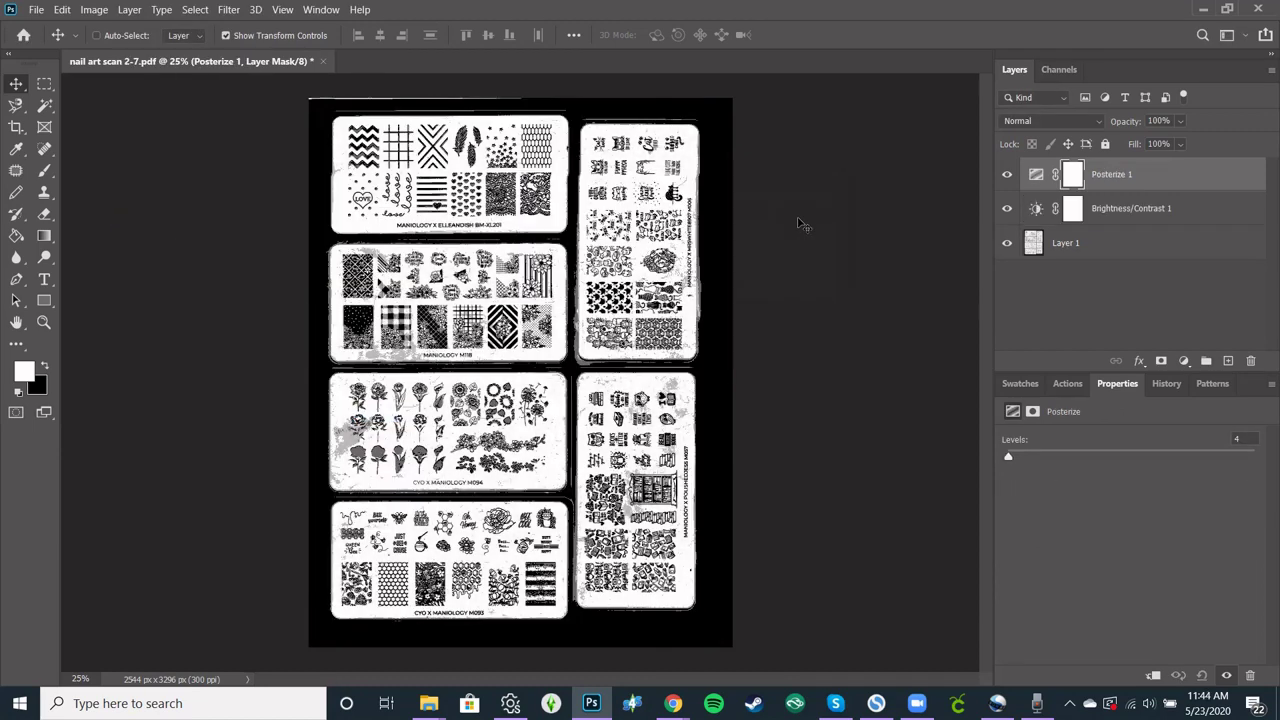
{"action": "left_click_drag", "start_coordinate": [1011, 452], "coordinate": [987, 458]}
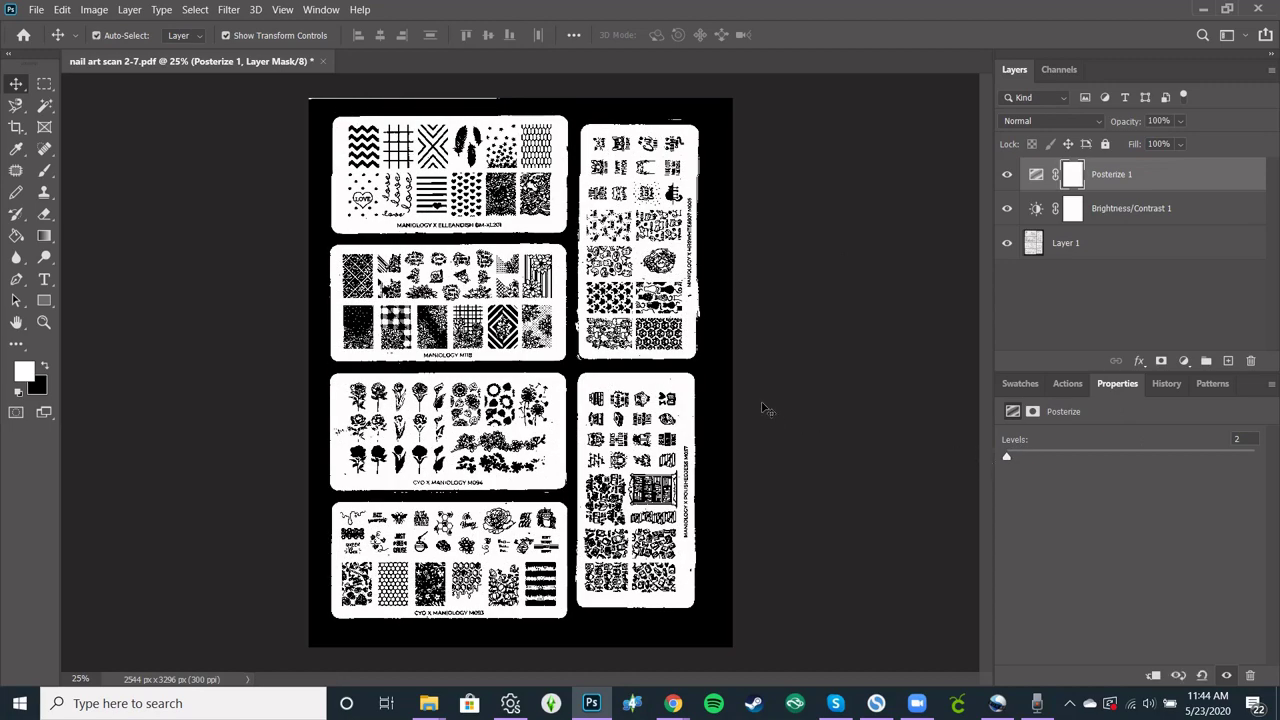
Step: Set the Brightness/Contrast layer's brightness to -64 and check the plate designs at closer range
{"action": "scroll", "coordinate": [762, 408], "scroll_direction": "up", "scroll_amount": 3}
{"action": "scroll", "coordinate": [762, 408], "scroll_direction": "left", "scroll_amount": 3}
{"action": "scroll", "coordinate": [762, 408], "scroll_direction": "down", "scroll_amount": 3}
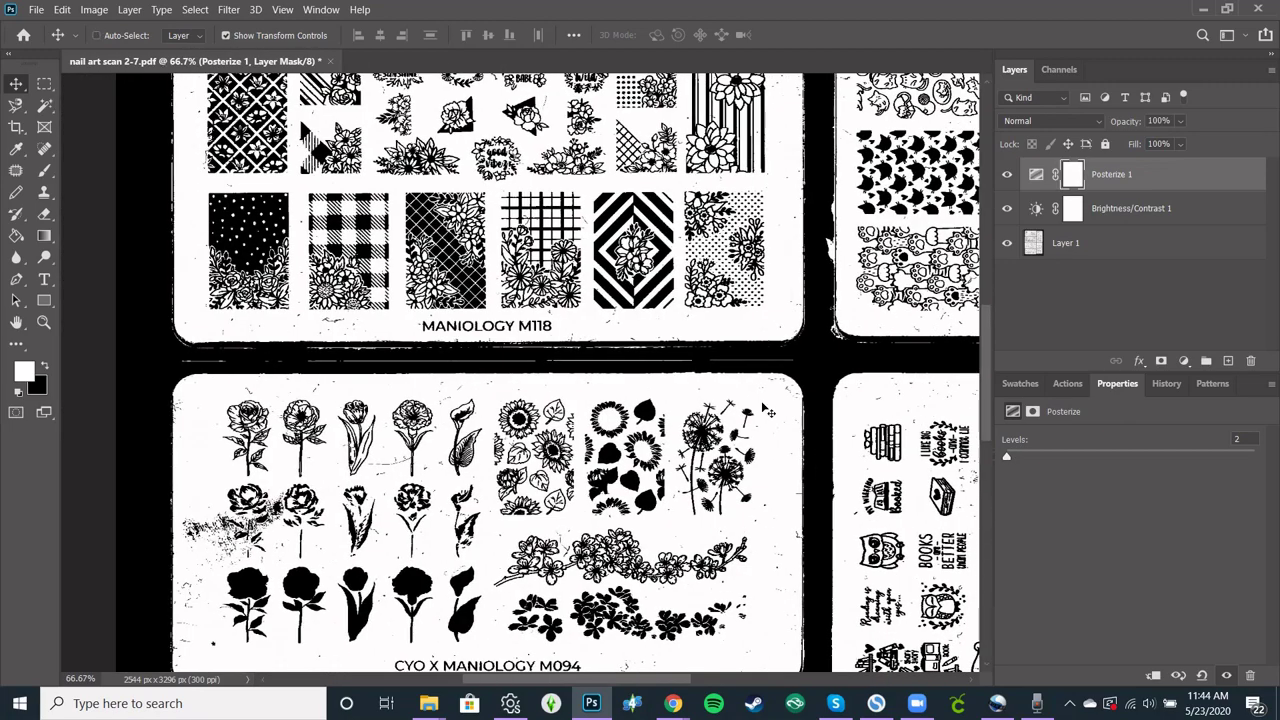
{"action": "left_click", "coordinate": [1150, 211]}
{"action": "mouse_move", "coordinate": [1062, 490]}
{"action": "left_mouse_down"}
{"action": "mouse_move", "coordinate": [989, 486]}
{"action": "mouse_move", "coordinate": [1169, 487]}
{"action": "mouse_move", "coordinate": [1077, 494]}
{"action": "left_mouse_up"}
{"action": "scroll", "coordinate": [575, 370], "scroll_direction": "down", "scroll_amount": 5}
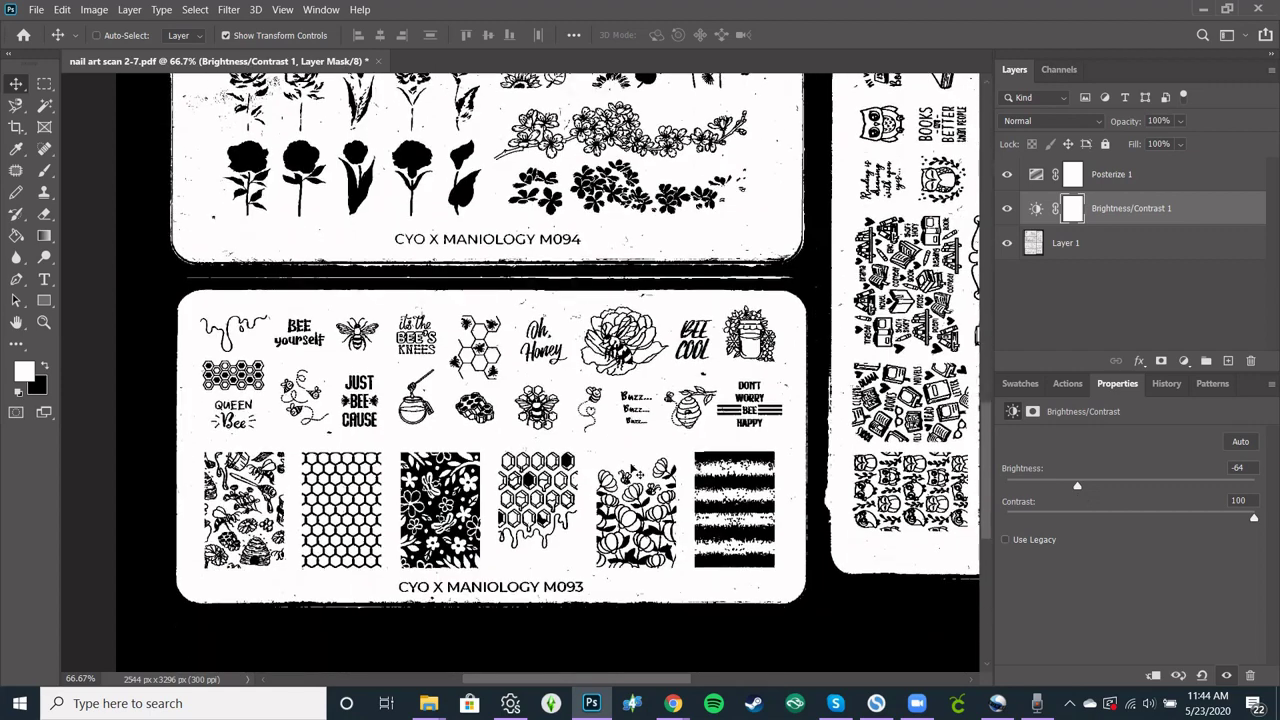
{"action": "scroll", "coordinate": [575, 370], "scroll_direction": "up", "scroll_amount": 9}
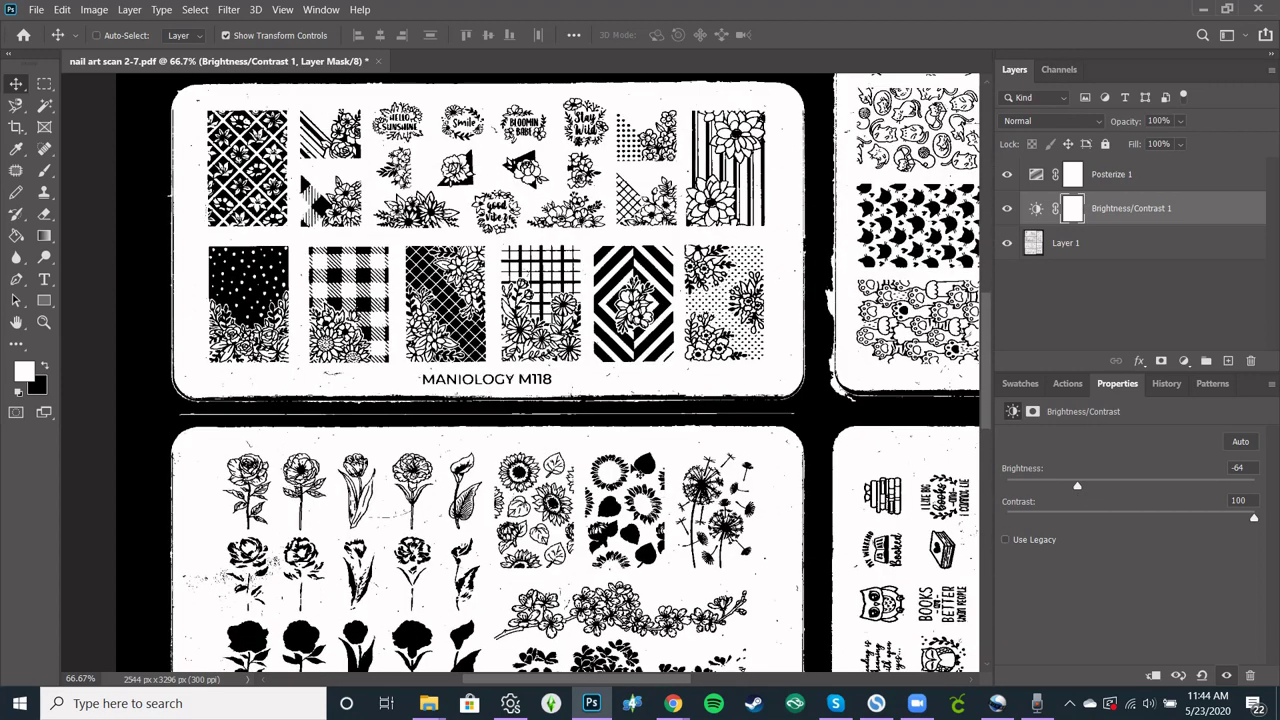
Step: Remove the black background around and between the plates on Layer 1 with the Magic Eraser
{"action": "left_click", "coordinate": [1060, 249]}
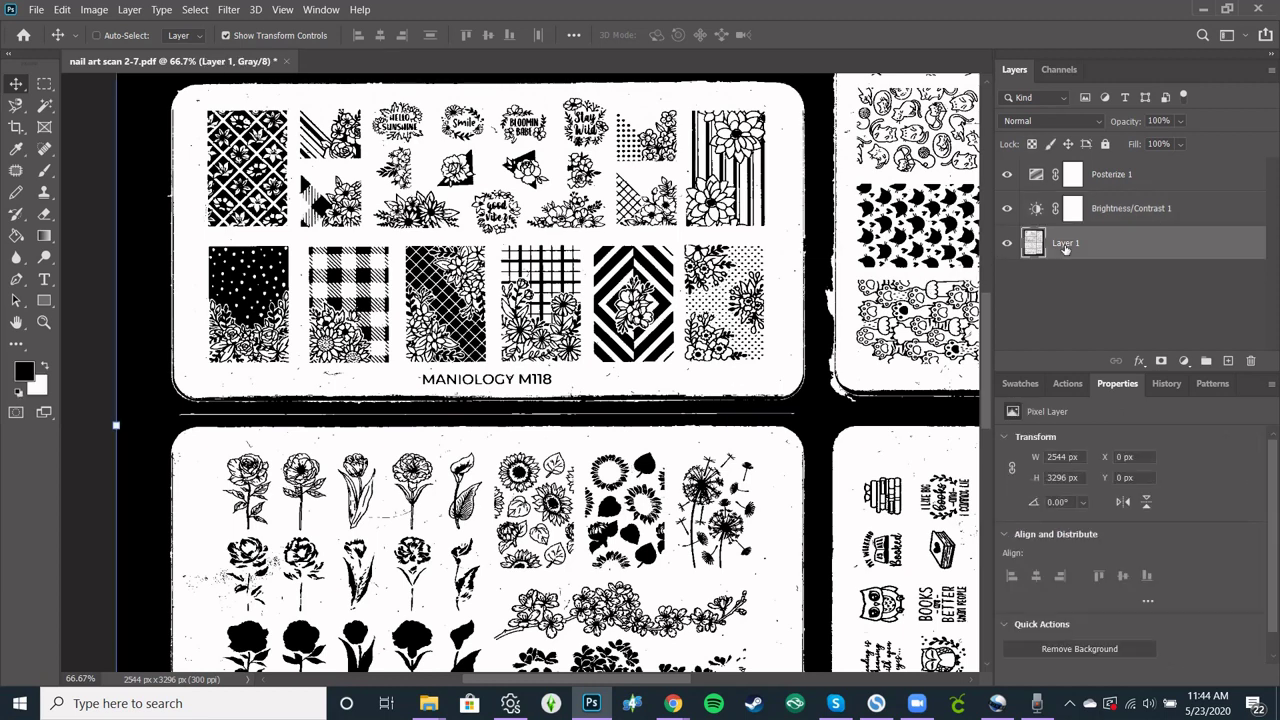
{"action": "left_click", "coordinate": [44, 220]}
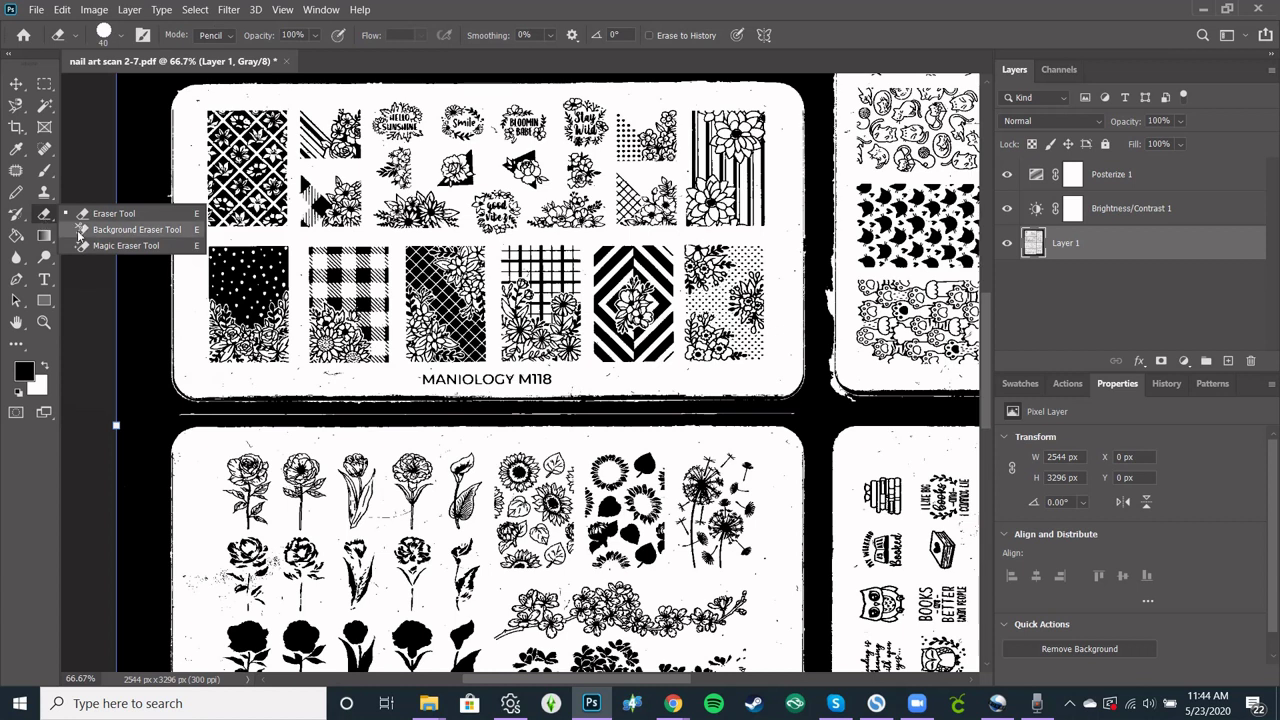
{"action": "left_click", "coordinate": [101, 247]}
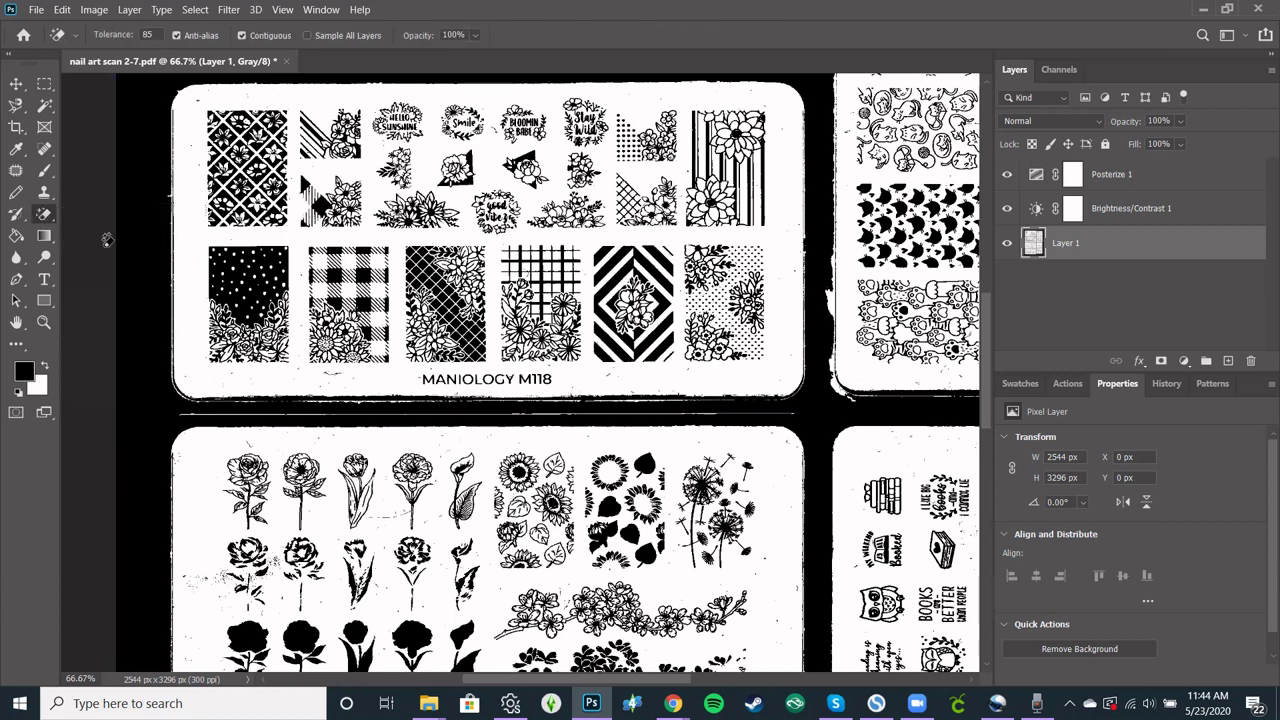
{"action": "left_click", "coordinate": [135, 244]}
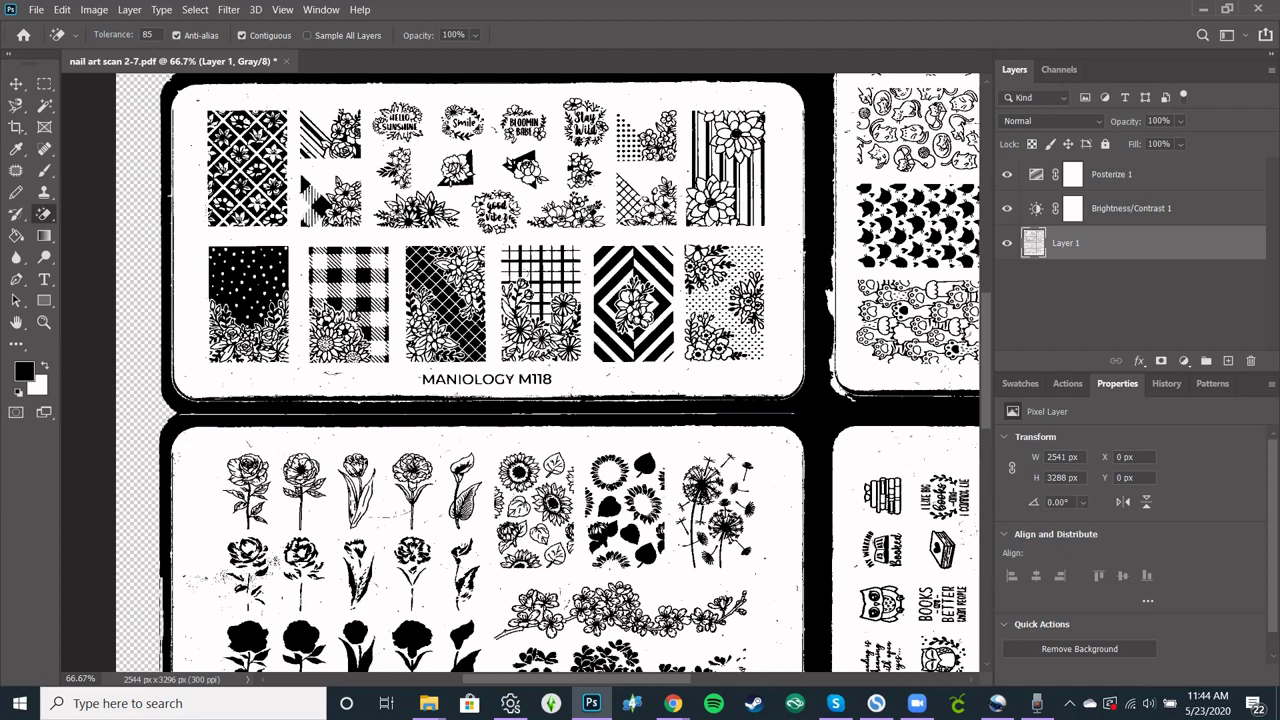
{"action": "scroll", "coordinate": [591, 212], "scroll_direction": "right", "scroll_amount": 5}
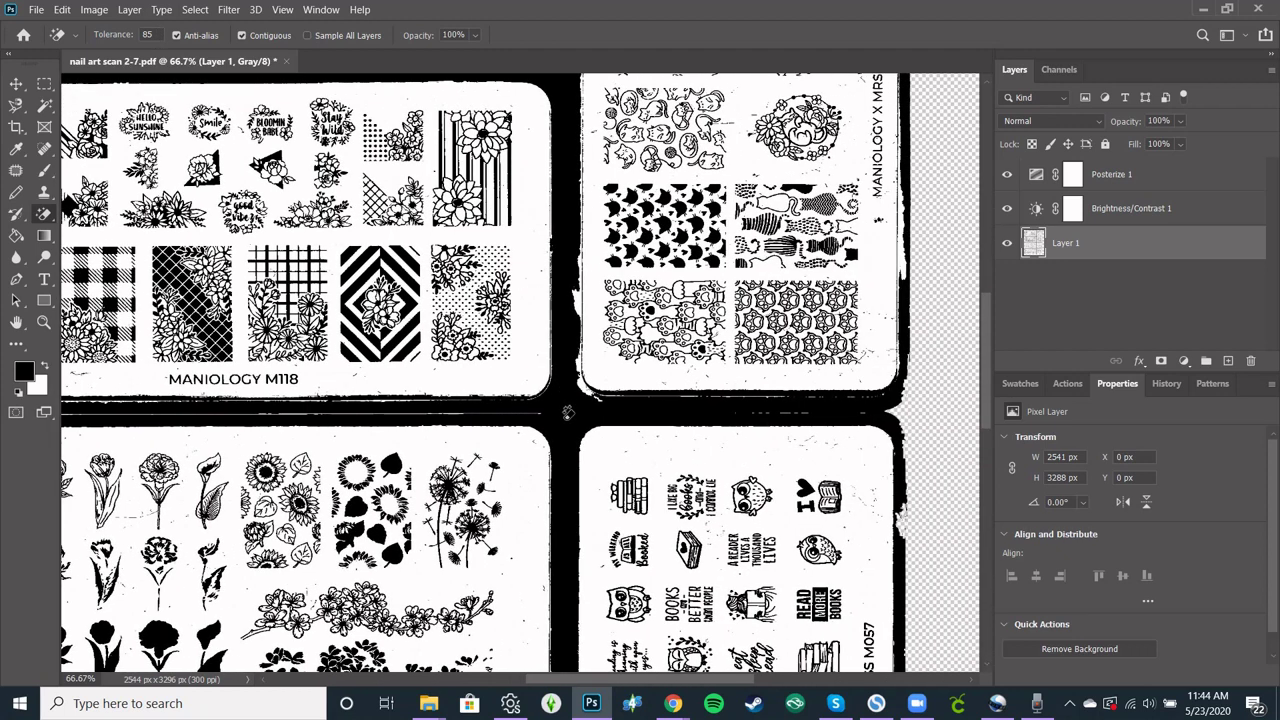
{"action": "left_click", "coordinate": [563, 418]}
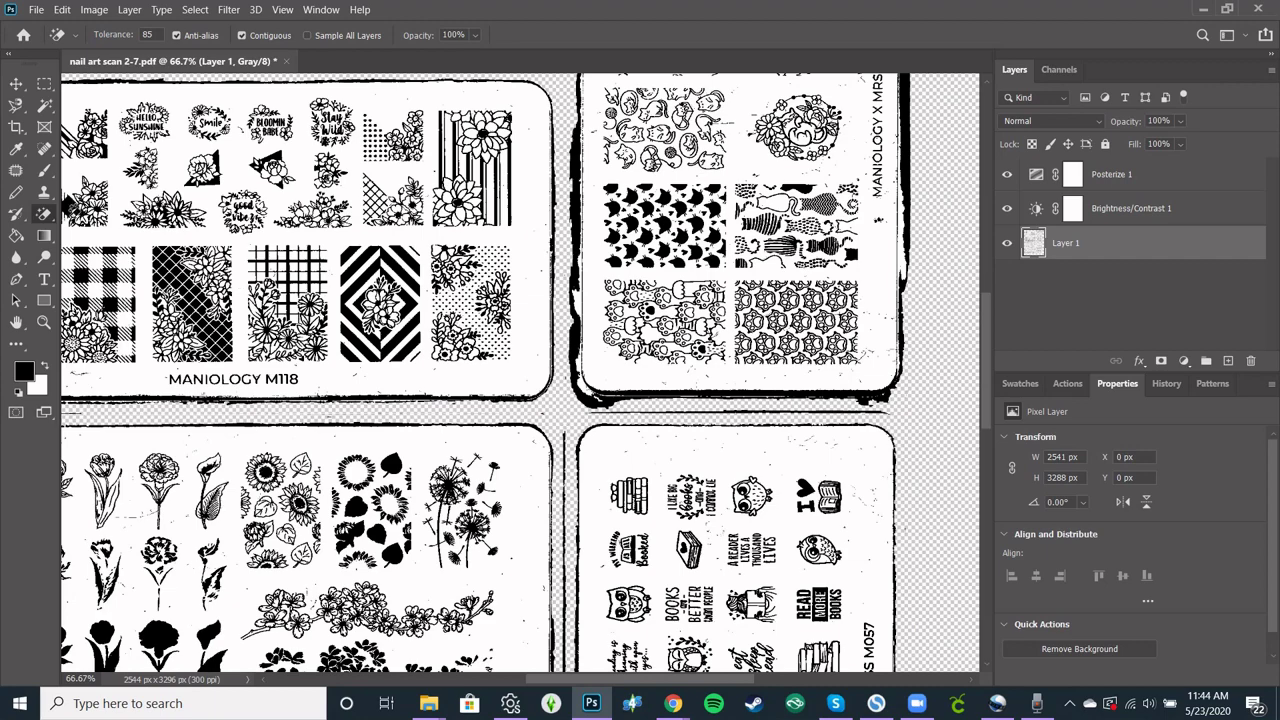
Step: Add a new layer beneath Layer 1 and fill it with white using the Paint Bucket
{"action": "scroll", "coordinate": [570, 270], "scroll_direction": "down", "scroll_amount": 10}
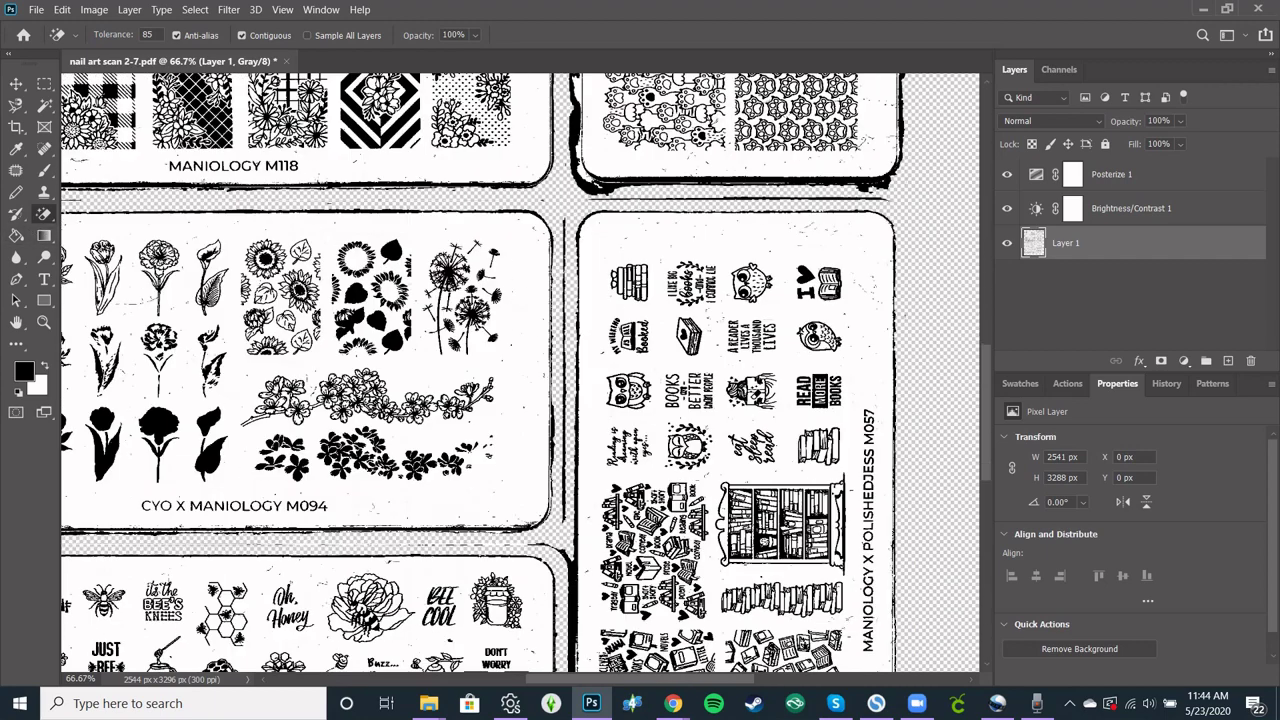
{"action": "scroll", "coordinate": [520, 350], "scroll_direction": "left", "scroll_amount": 5}
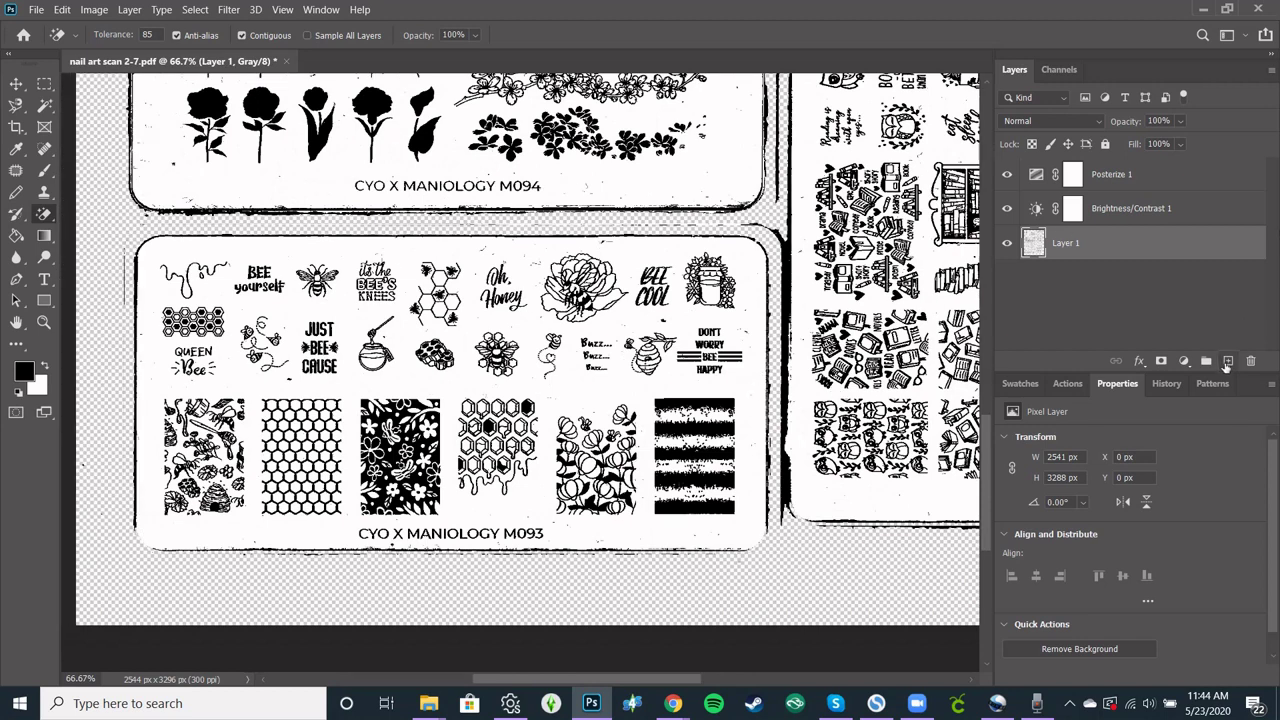
{"action": "left_click", "coordinate": [1228, 363]}
{"action": "left_click_drag", "start_coordinate": [1118, 250], "coordinate": [1108, 317]}
{"action": "left_click", "coordinate": [16, 235]}
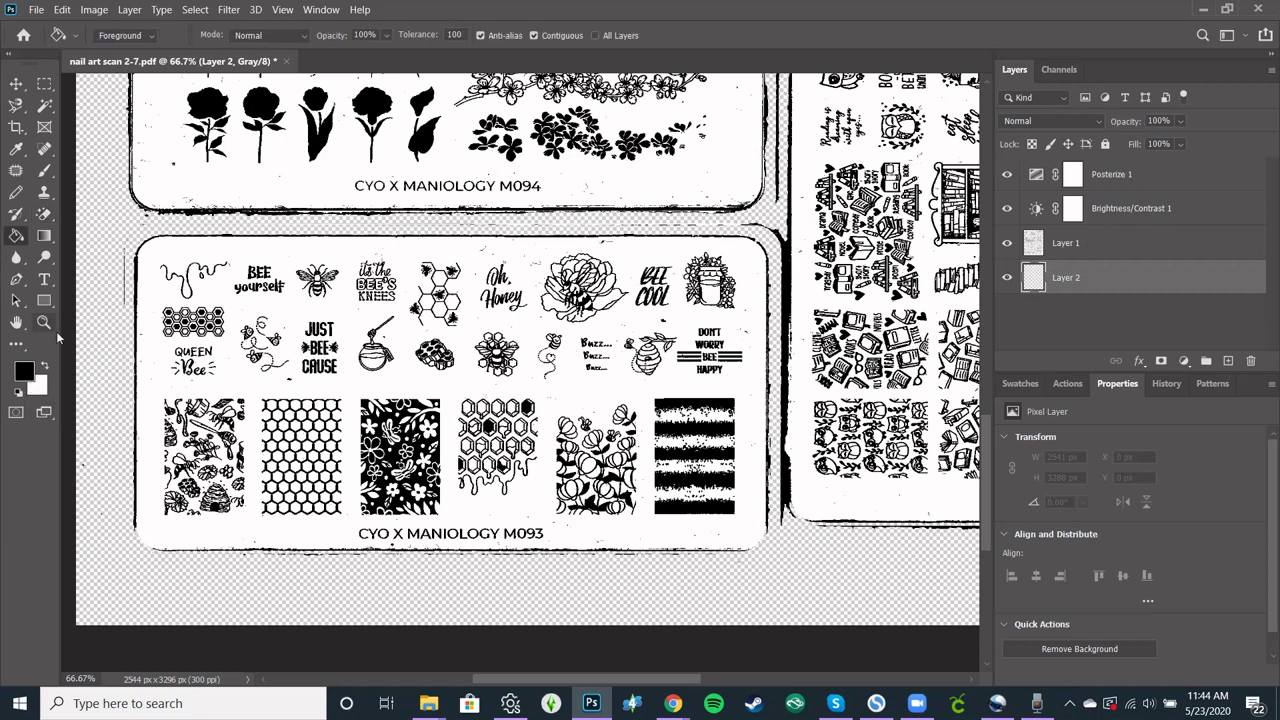
{"action": "left_click", "coordinate": [45, 366]}
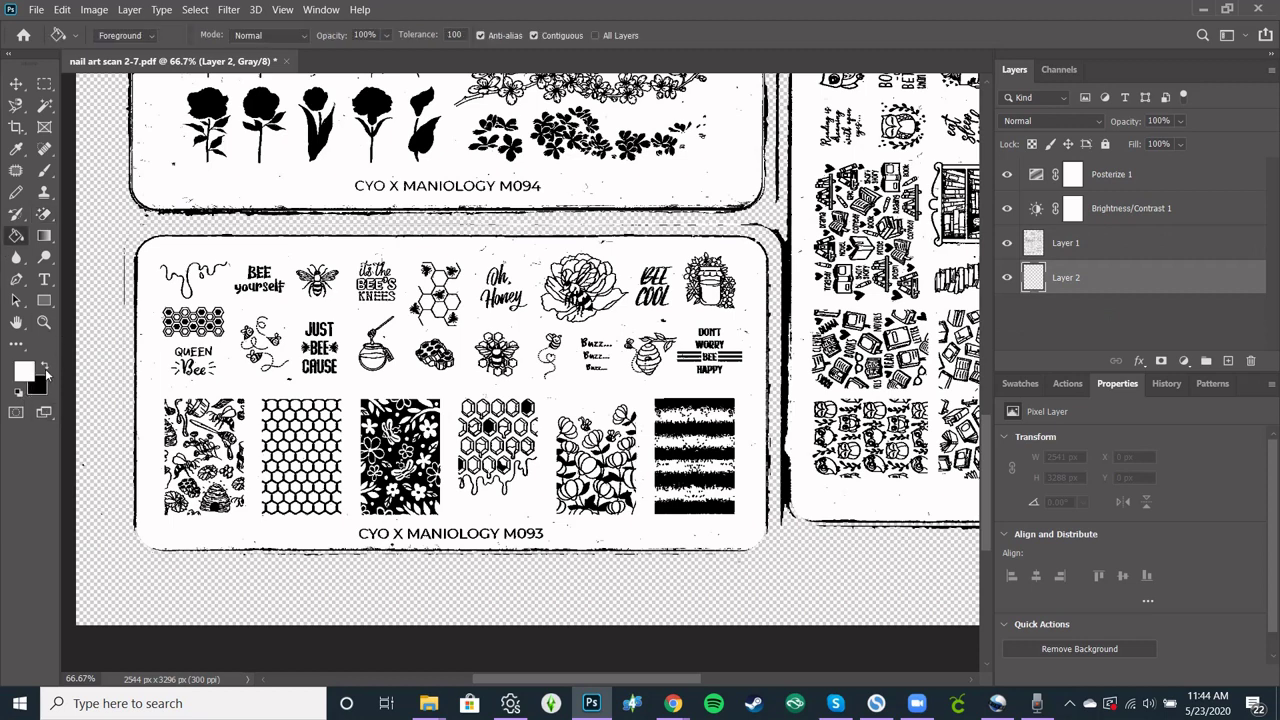
{"action": "left_click", "coordinate": [100, 347]}
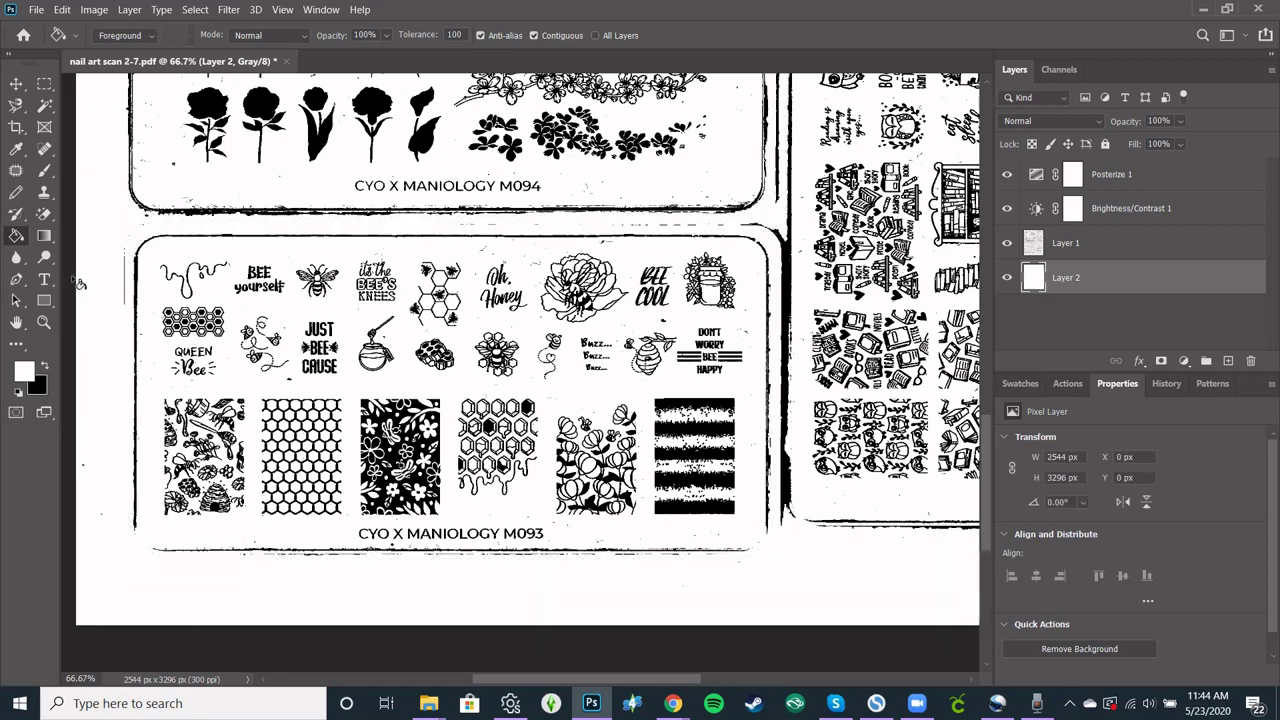
Step: Set up the regular Eraser on Layer 1 with a 60 px hard round brush in Pencil mode
{"action": "right_click", "coordinate": [44, 215]}
{"action": "left_click", "coordinate": [96, 216]}
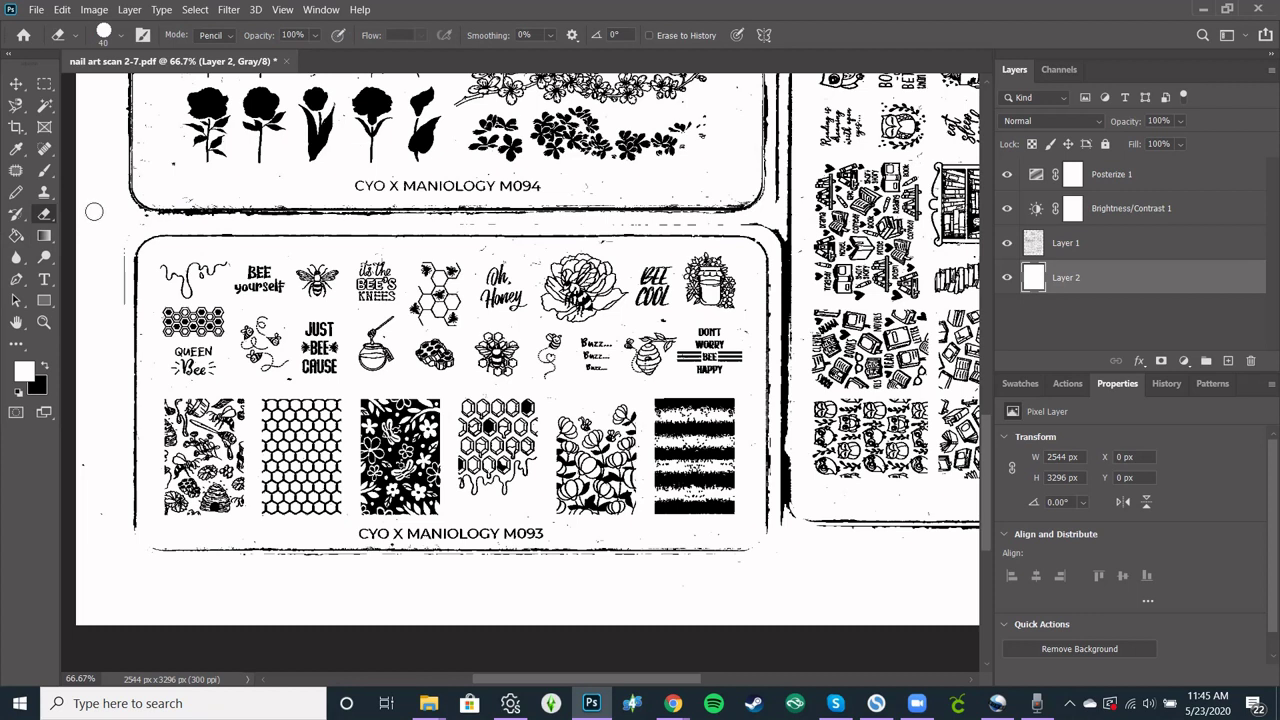
{"action": "left_click", "coordinate": [1103, 242]}
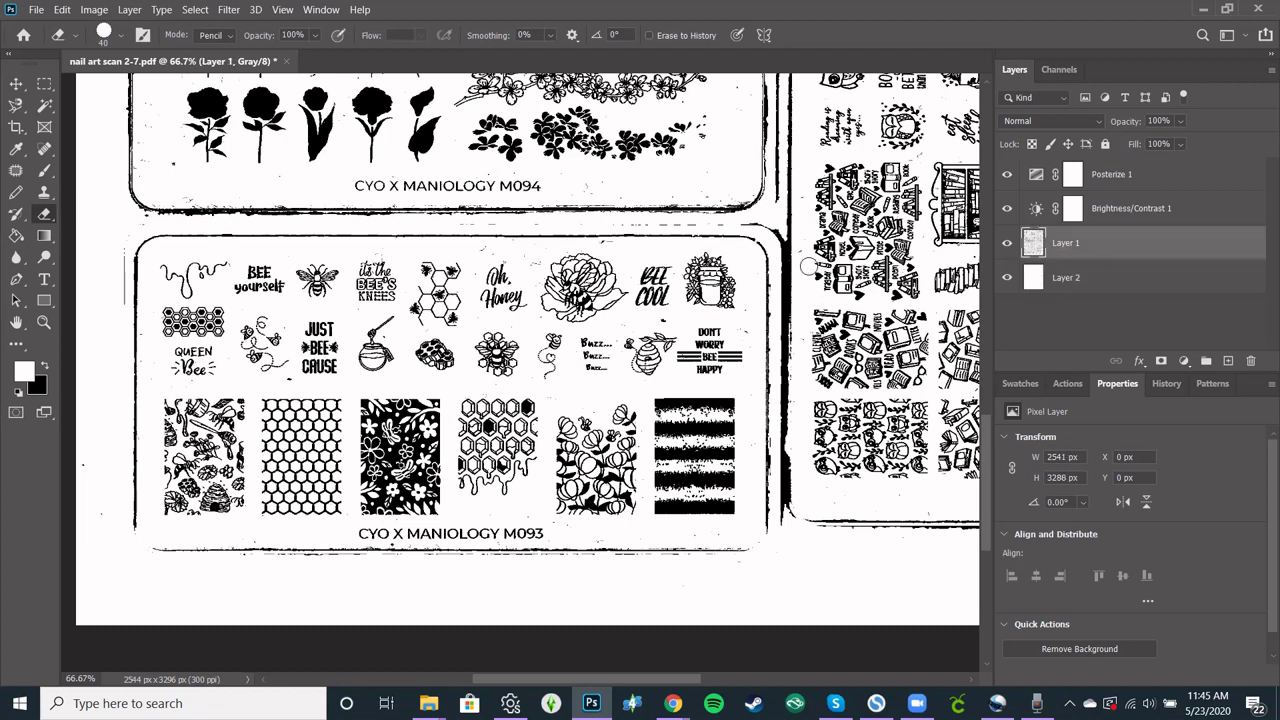
{"action": "left_click", "coordinate": [222, 38]}
{"action": "left_click", "coordinate": [222, 39]}
{"action": "left_click", "coordinate": [119, 37]}
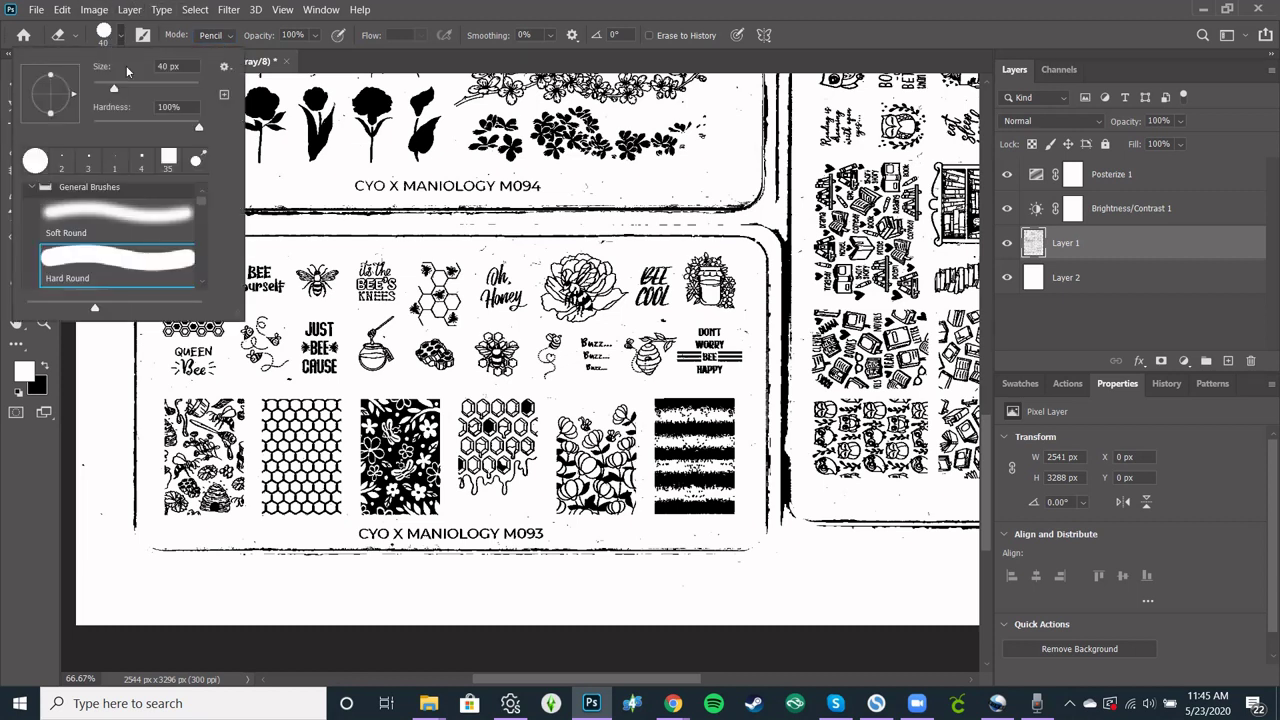
{"action": "left_click_drag", "start_coordinate": [113, 90], "coordinate": [117, 90]}
{"action": "left_click", "coordinate": [123, 35]}
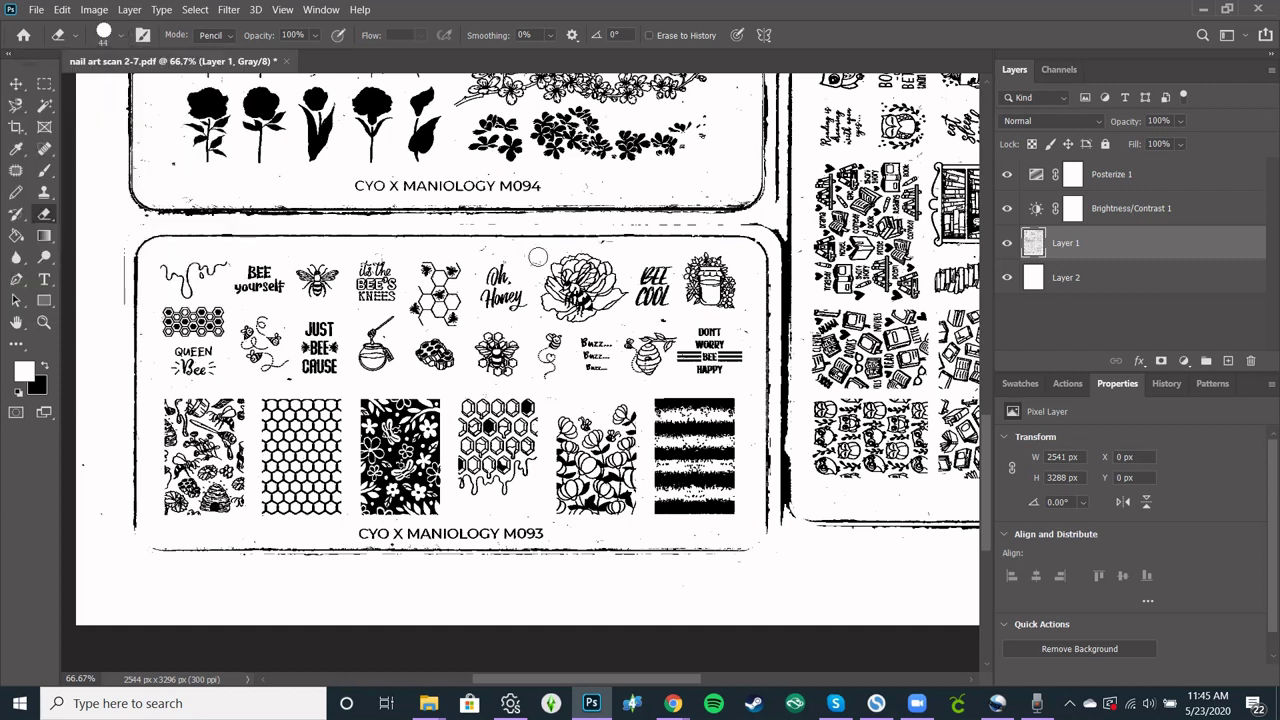
{"action": "key", "text": "bracketright"}
{"action": "key", "text": "bracketright"}
{"action": "key", "text": "bracketright"}
{"action": "key", "text": "bracketleft"}
Step: Erase the black border outline around the CYO X Maniology M093 plate
{"action": "mouse_move", "coordinate": [517, 235]}
{"action": "left_mouse_down"}
{"action": "mouse_move", "coordinate": [107, 235]}
{"action": "mouse_move", "coordinate": [136, 245]}
{"action": "mouse_move", "coordinate": [128, 538]}
{"action": "mouse_move", "coordinate": [416, 571]}
{"action": "mouse_move", "coordinate": [630, 551]}
{"action": "left_mouse_up"}
{"action": "key", "text": "ctrl+z"}
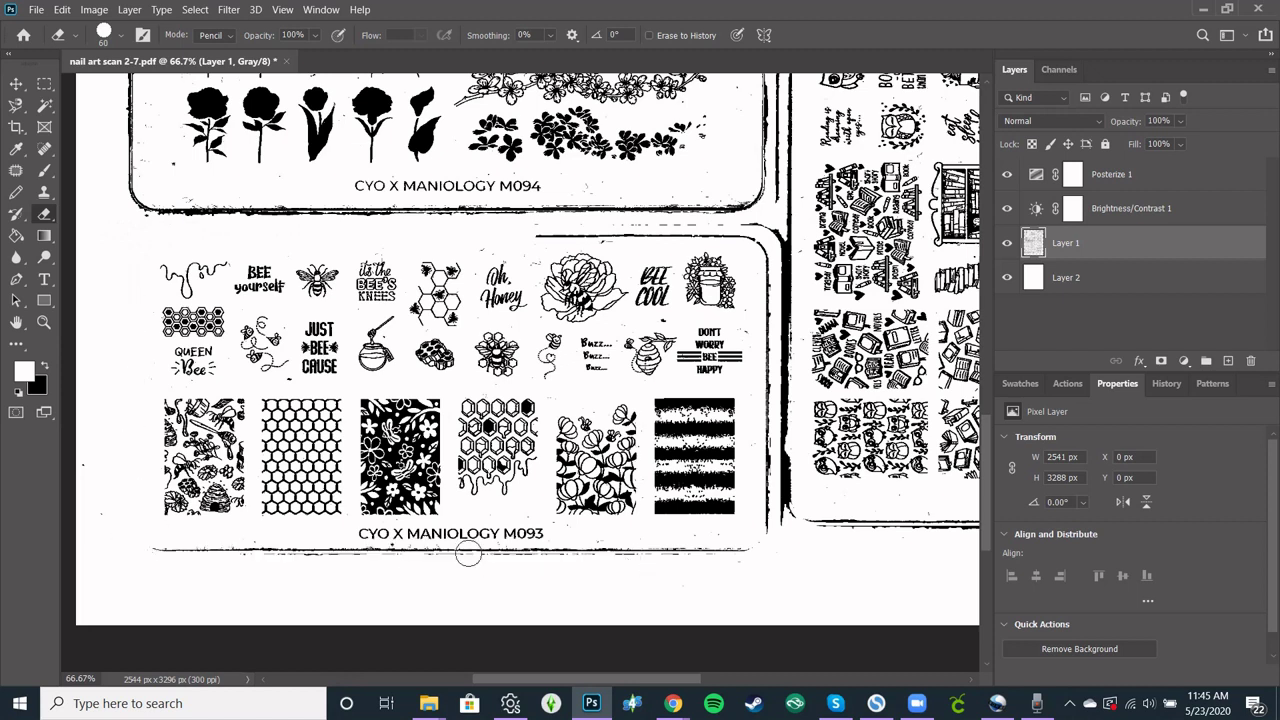
{"action": "left_click_drag", "start_coordinate": [517, 558], "coordinate": [105, 555]}
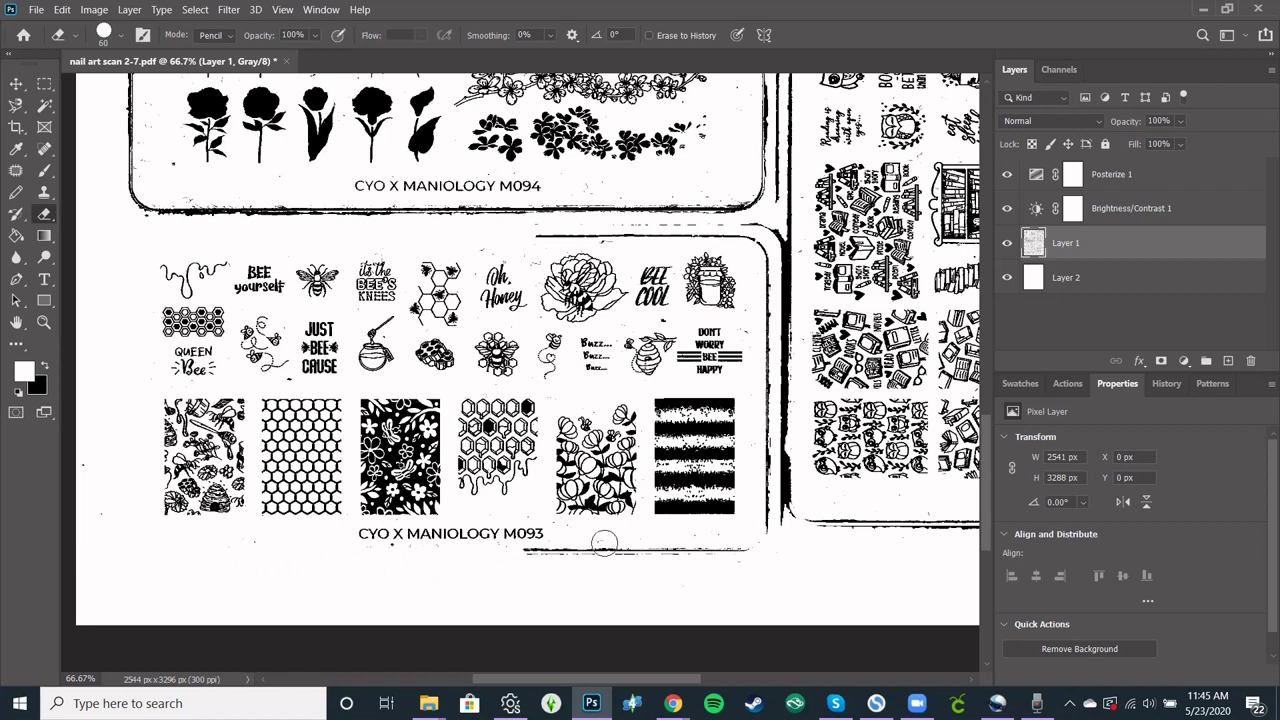
{"action": "mouse_move", "coordinate": [523, 554]}
{"action": "left_mouse_down"}
{"action": "mouse_move", "coordinate": [771, 558]}
{"action": "mouse_move", "coordinate": [768, 263]}
{"action": "mouse_move", "coordinate": [744, 232]}
{"action": "mouse_move", "coordinate": [713, 222]}
{"action": "mouse_move", "coordinate": [509, 224]}
{"action": "left_mouse_up"}
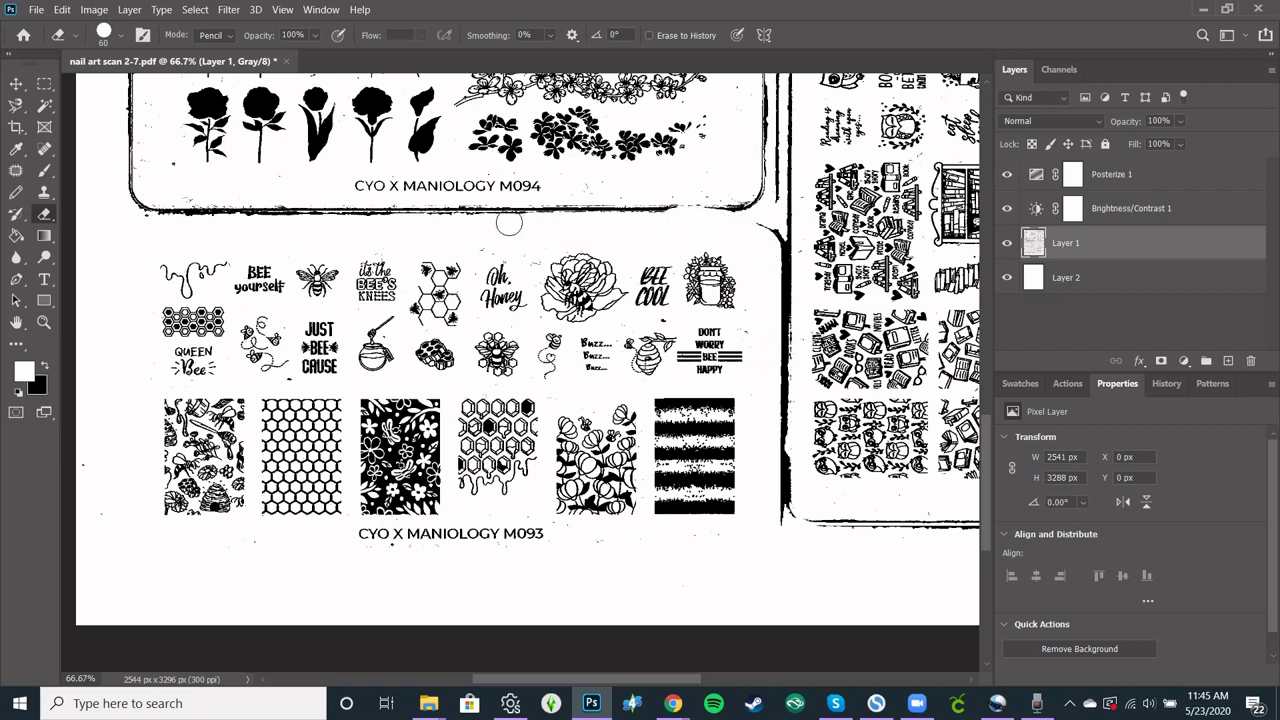
Step: Reduce the eraser to 15 px and clean the leftover border marks and specks around the CYO X Maniology M093 designs
{"action": "key", "text": "bracketleft"}
{"action": "key", "text": "bracketleft"}
{"action": "key", "text": "bracketleft"}
{"action": "key", "text": "ctrl+plus"}
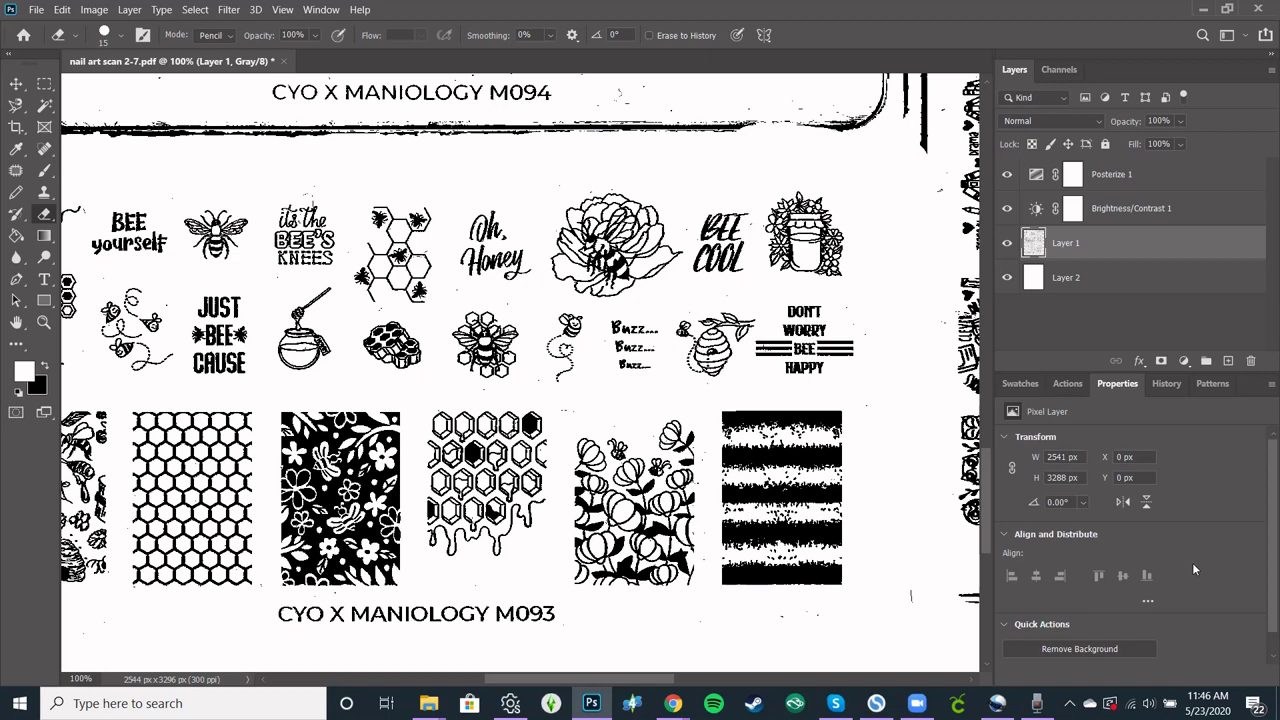
{"action": "key", "text": "ctrl+minus"}
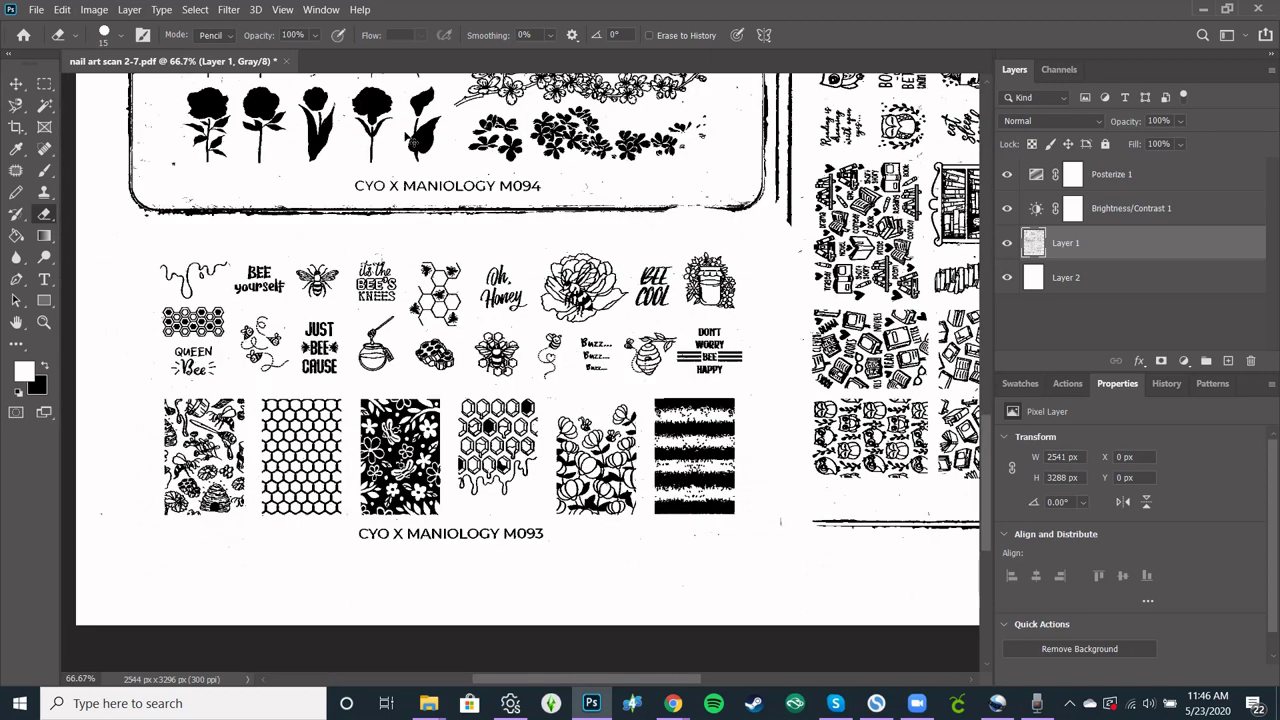
{"action": "key", "text": "ctrl+minus"}
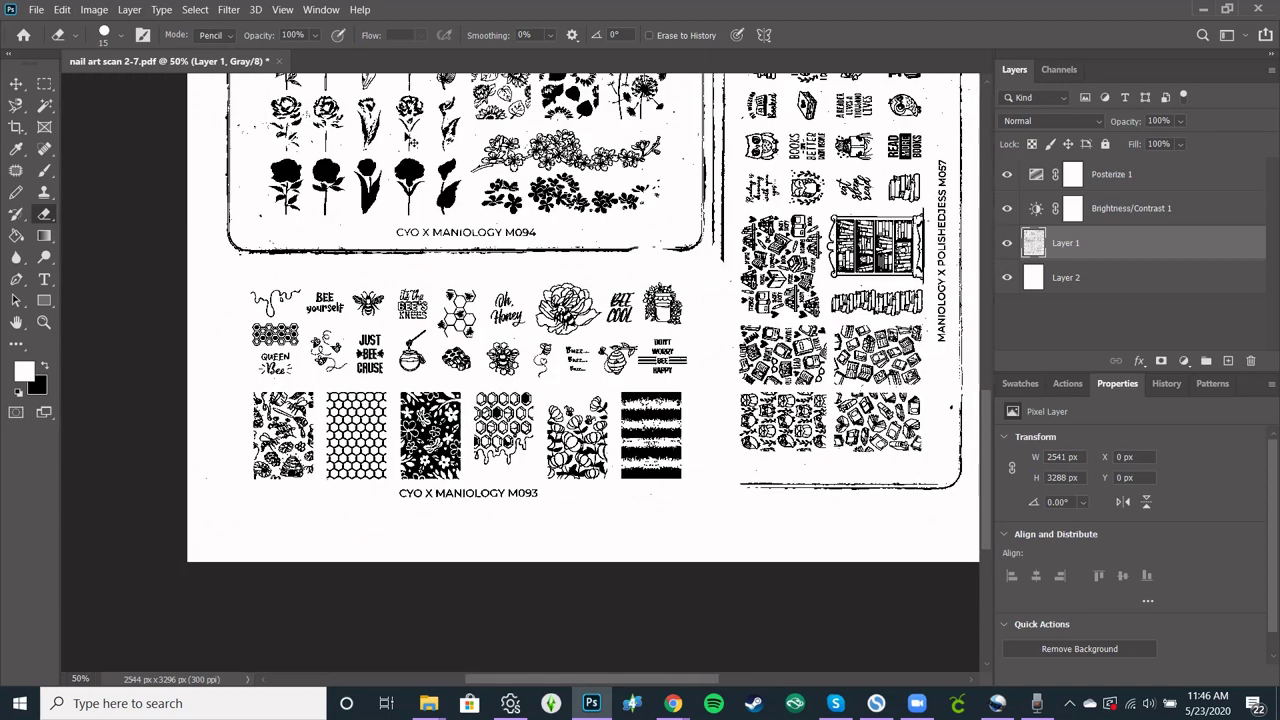
Step: Print one centered copy of the cleaned plate sheet at 100% scale with Scale to Fit Media off, accepting clipped edges
{"action": "left_click", "coordinate": [32, 11]}
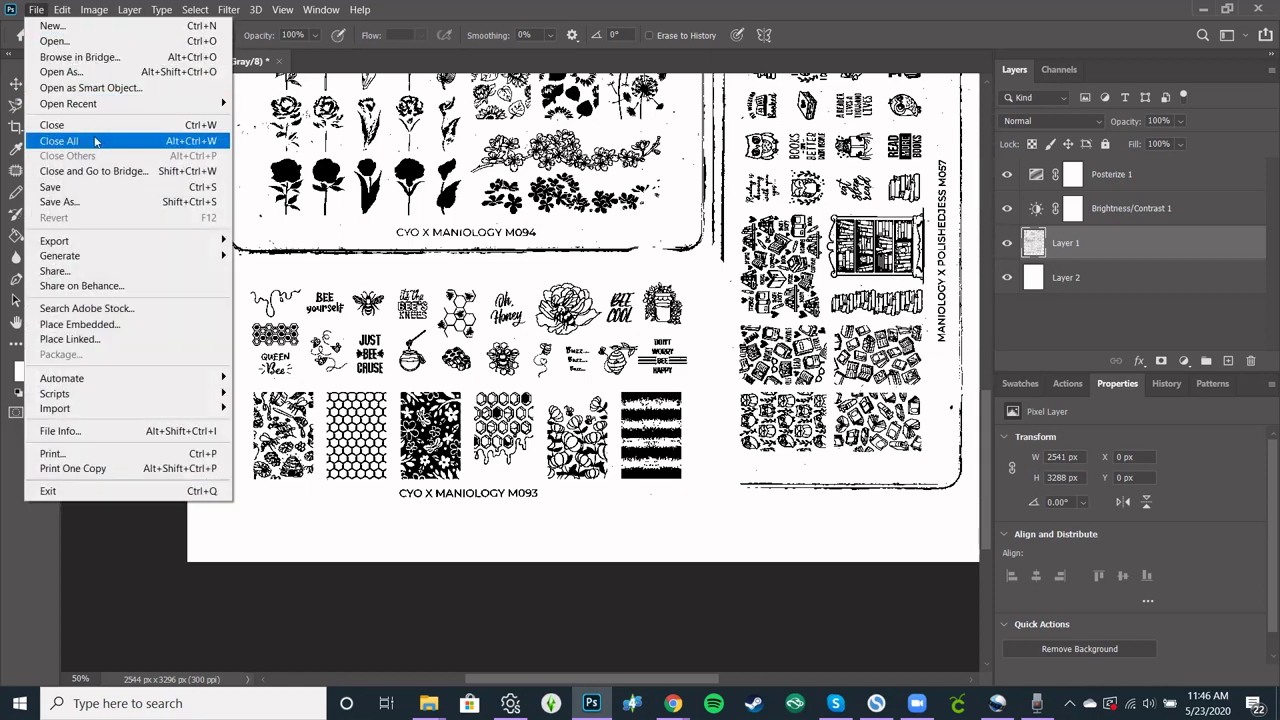
{"action": "left_click", "coordinate": [122, 456]}
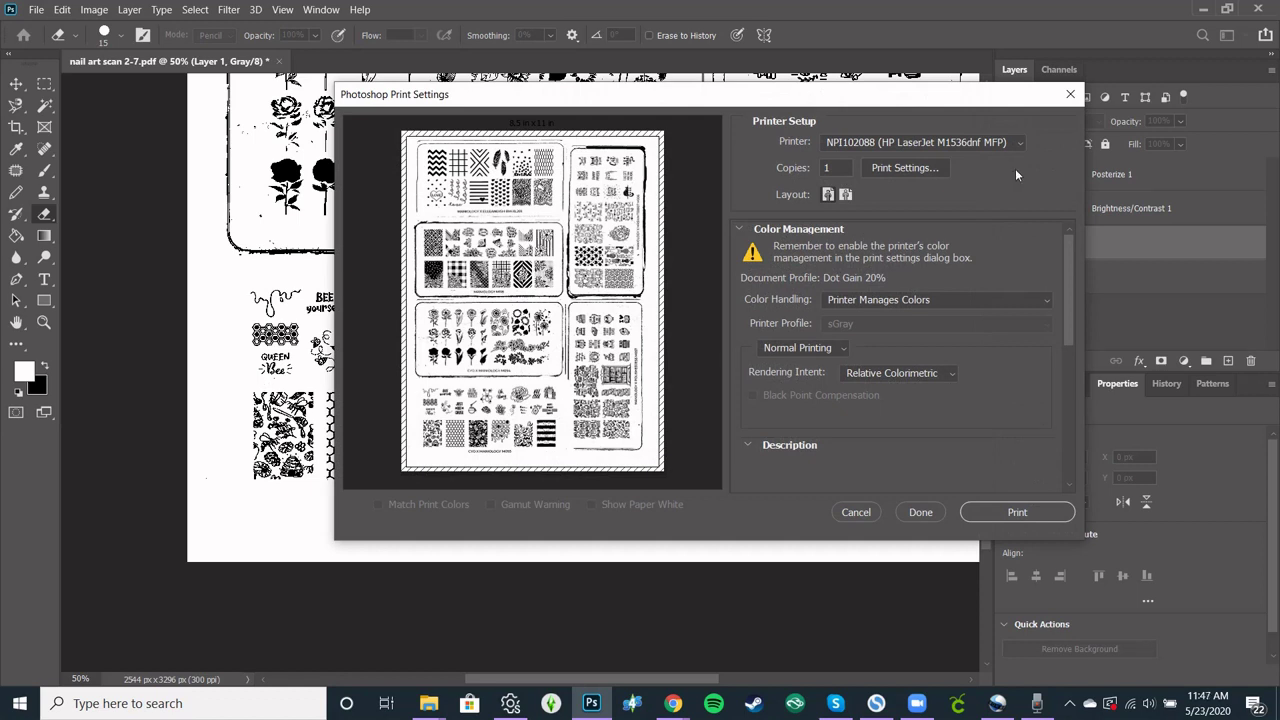
{"action": "scroll", "coordinate": [987, 338], "scroll_direction": "down", "scroll_amount": 6}
{"action": "scroll", "coordinate": [986, 337], "scroll_direction": "down", "scroll_amount": 1}
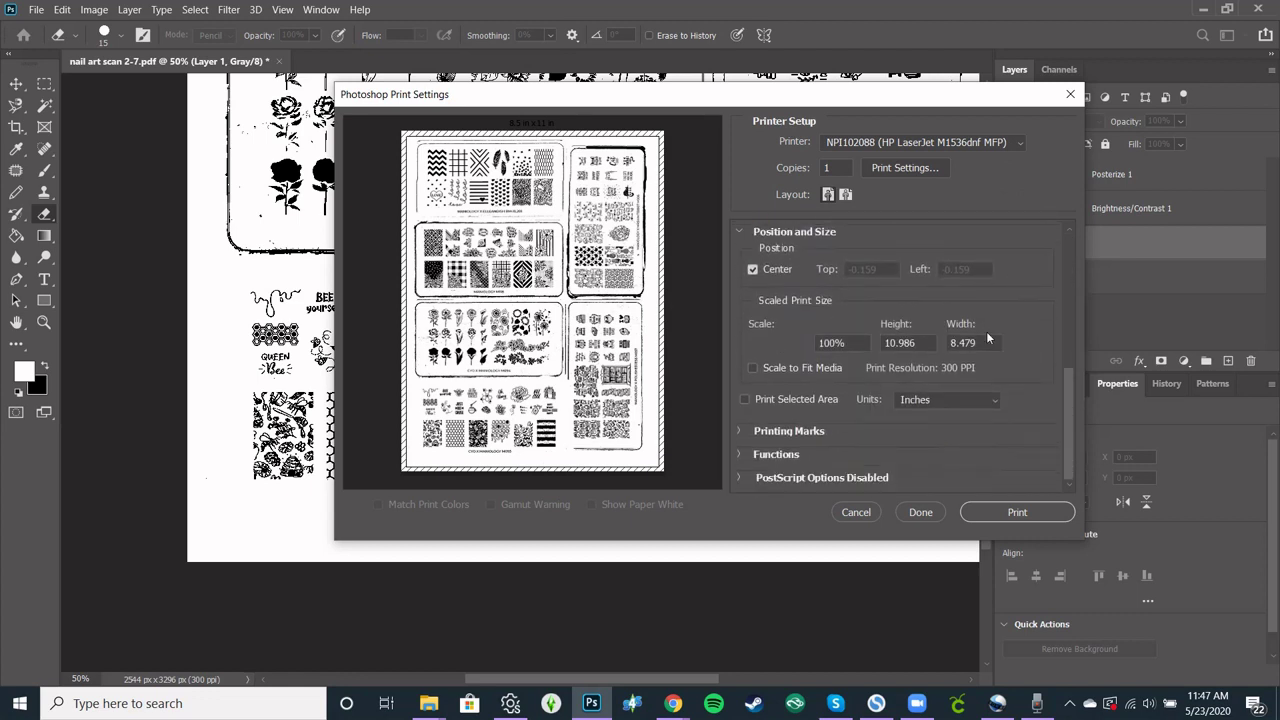
{"action": "left_click", "coordinate": [752, 369]}
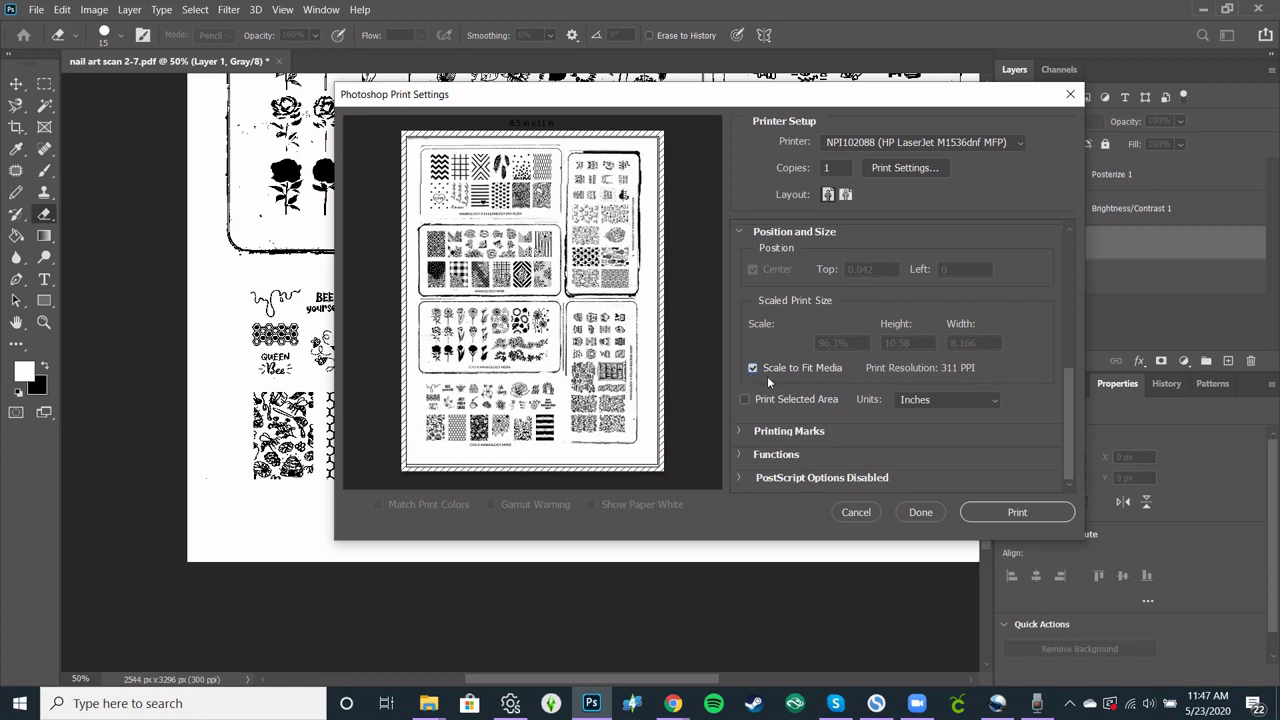
{"action": "left_click", "coordinate": [752, 368]}
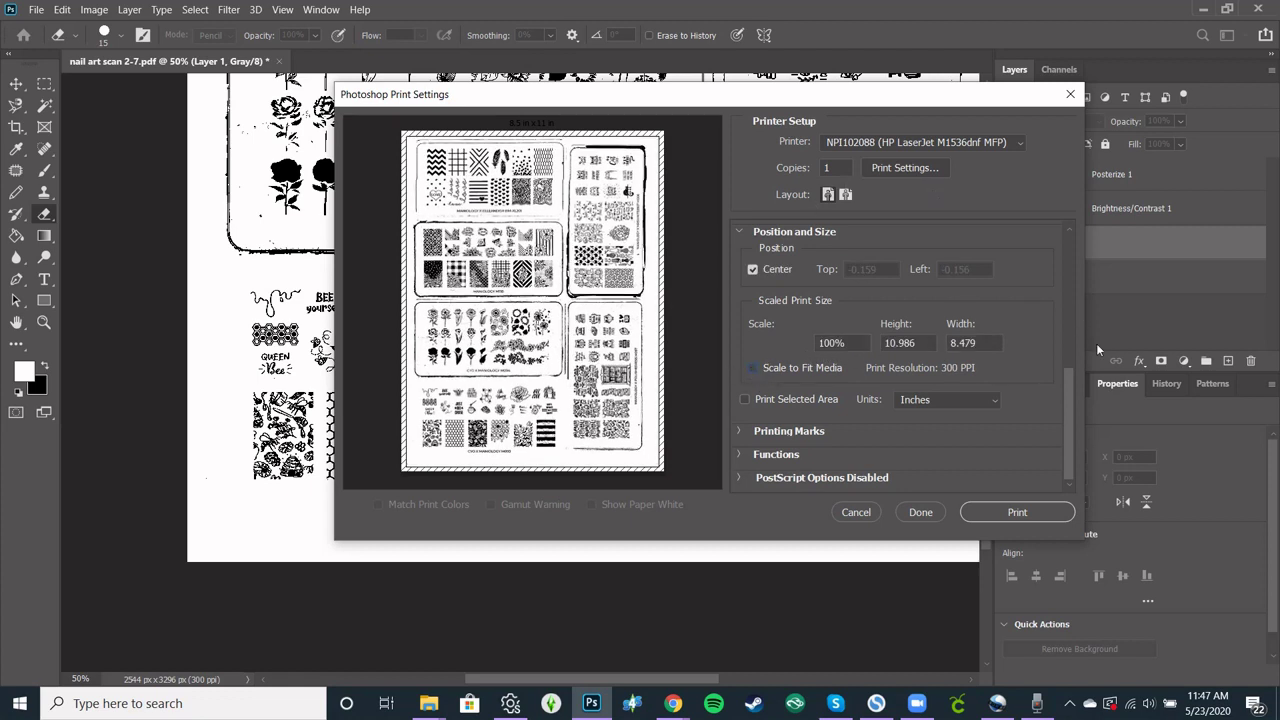
{"action": "left_click", "coordinate": [1017, 512]}
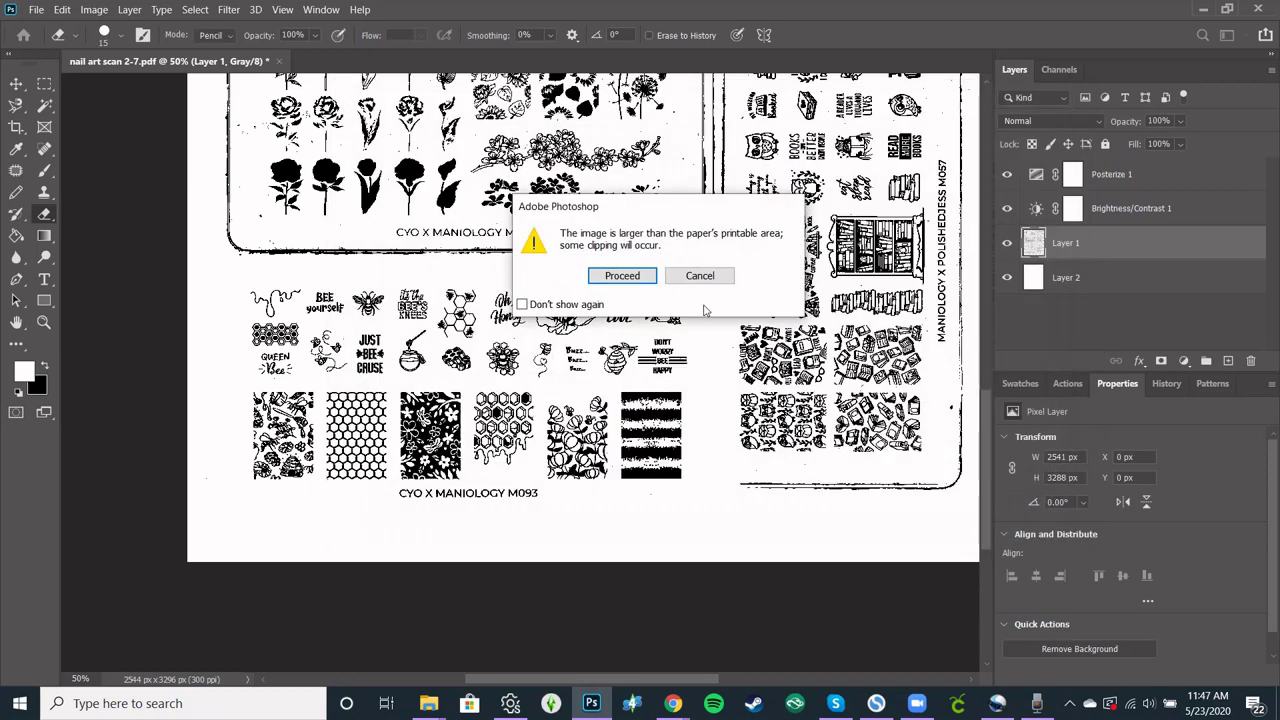
{"action": "left_click", "coordinate": [624, 276]}
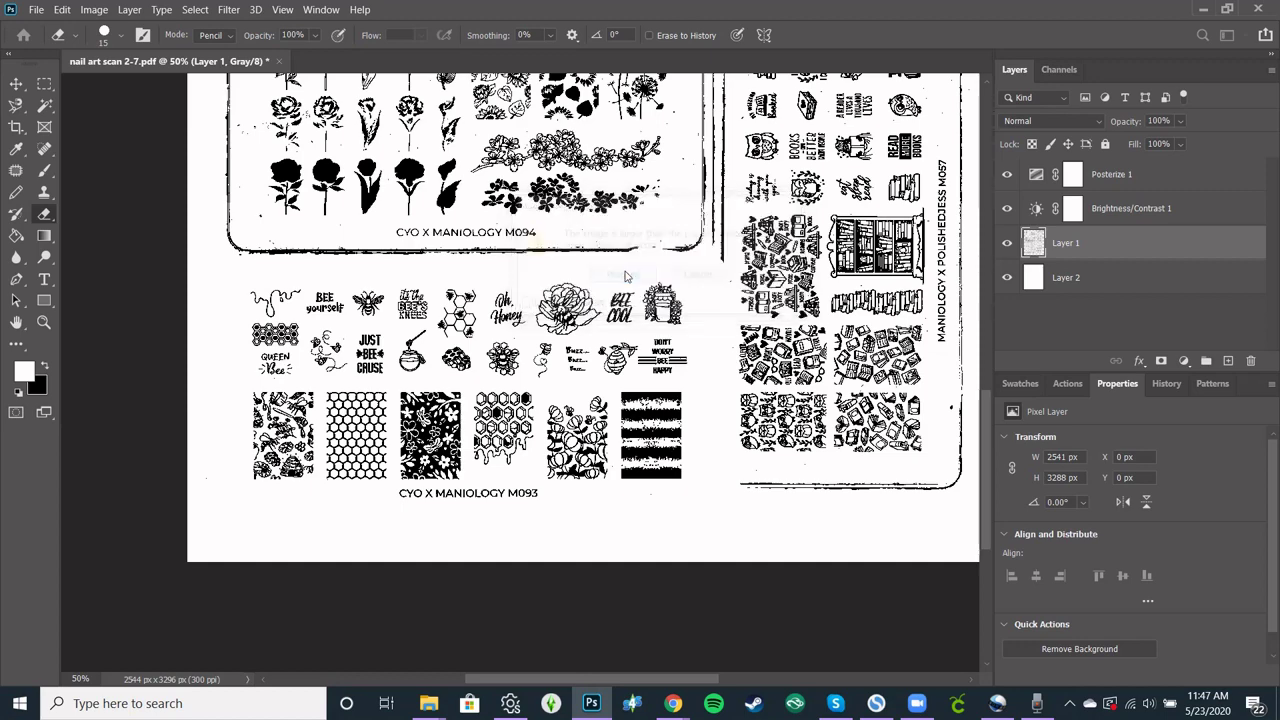